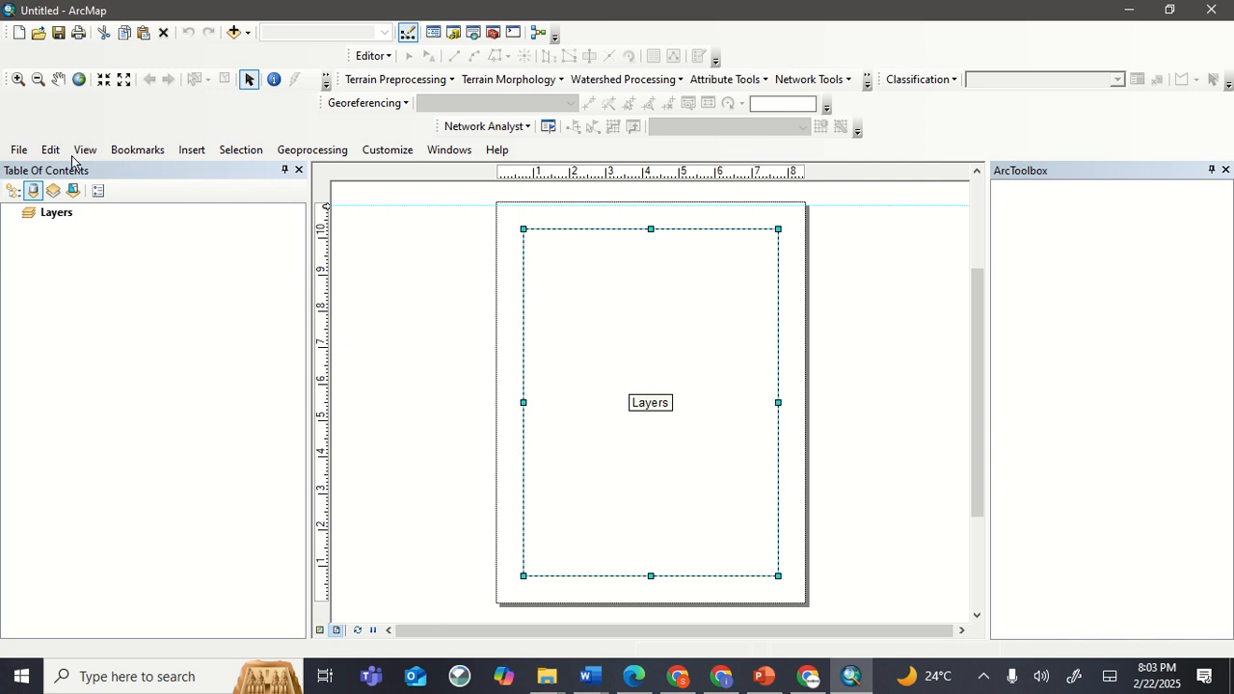
Switch the map from layout view to data view.
left_click(83, 151)
left_click(79, 152)
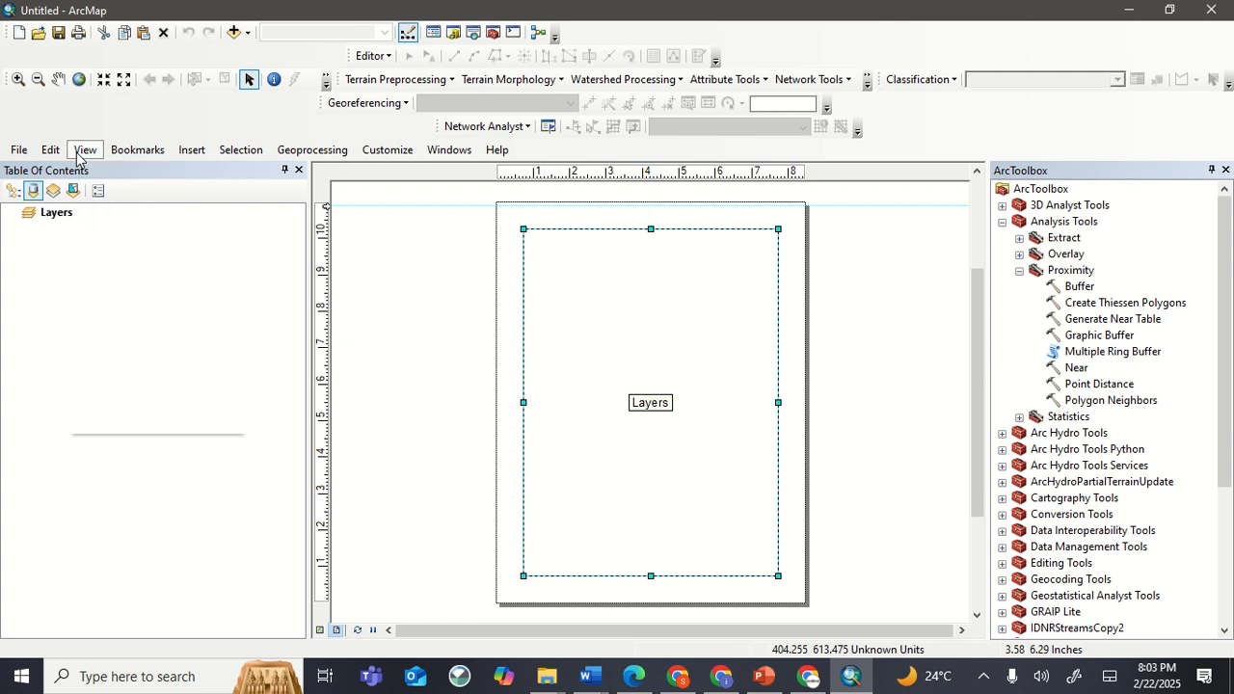
left_click(81, 151)
left_click(135, 170)
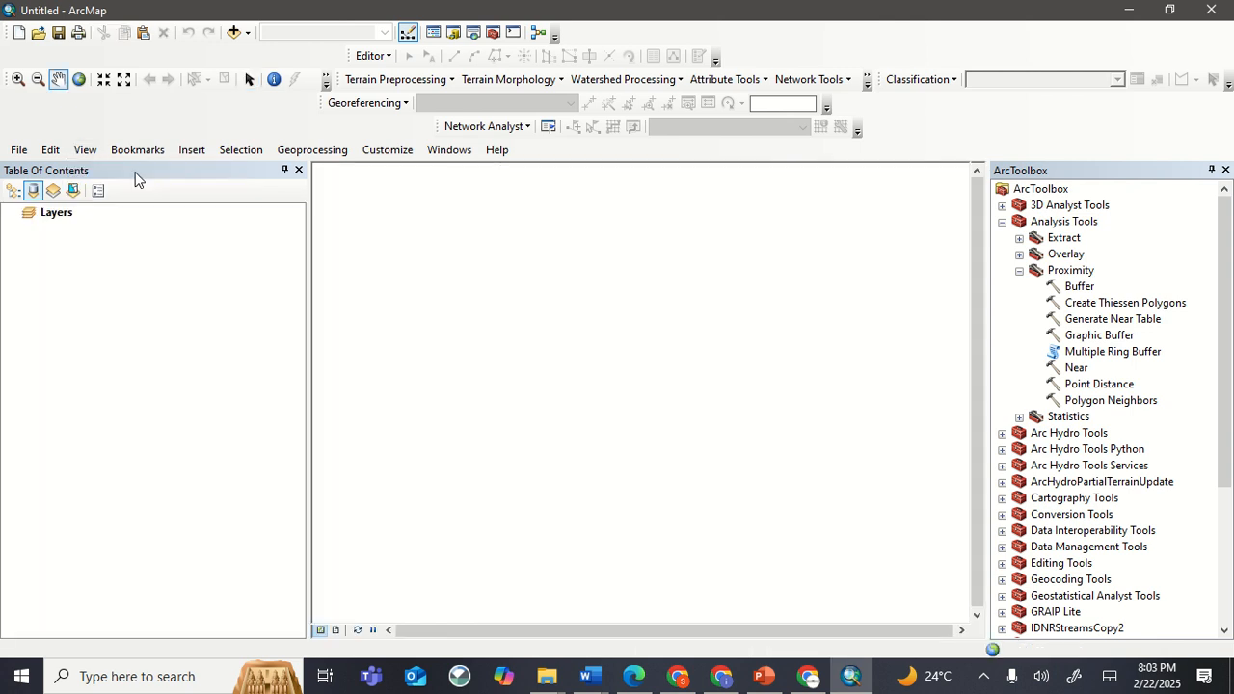
left_click(86, 152)
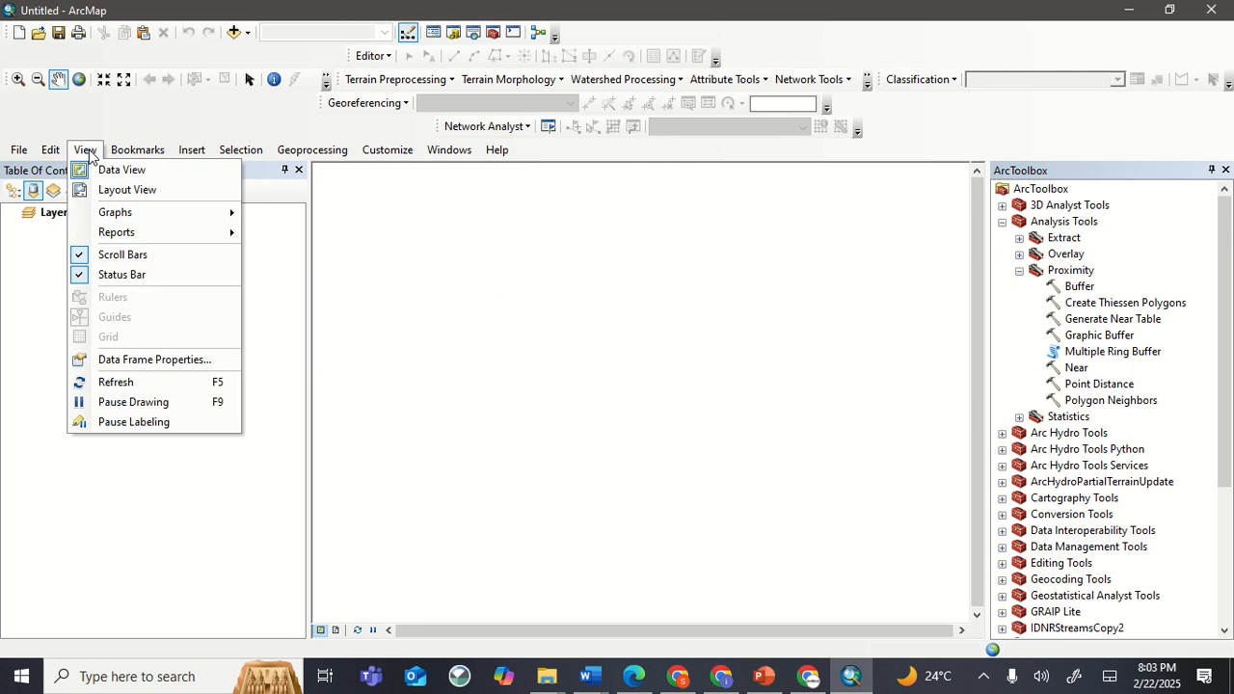
Switch to Chrome to read step 2 of the neighbourhood operation in Practical Manual 1-9.pdf and return to ArcMap.
left_click(811, 678)
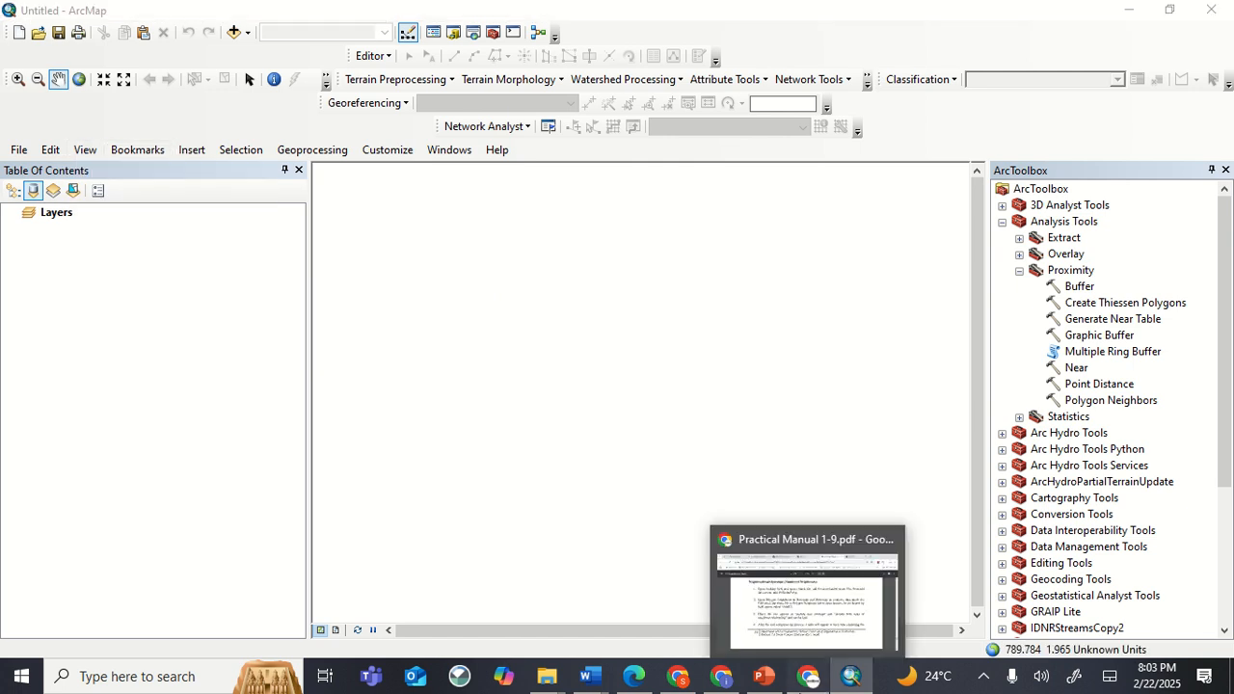
left_click(806, 593)
left_click_drag(279, 311, 518, 361)
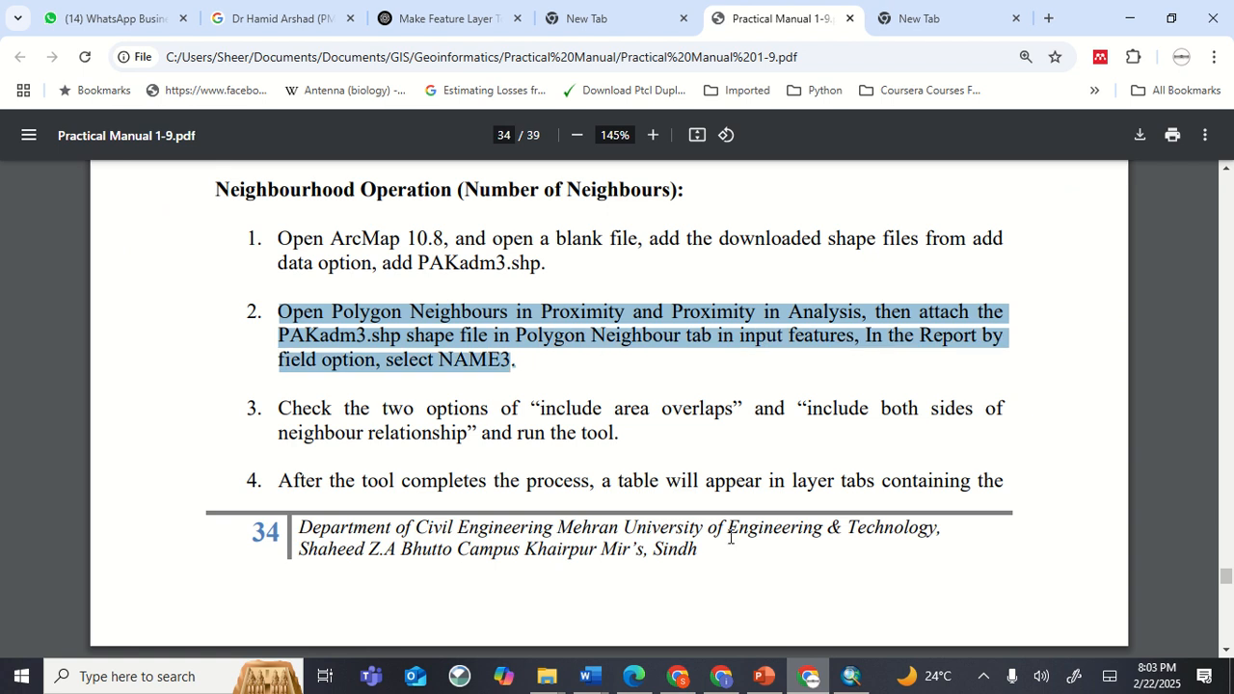
left_click(851, 676)
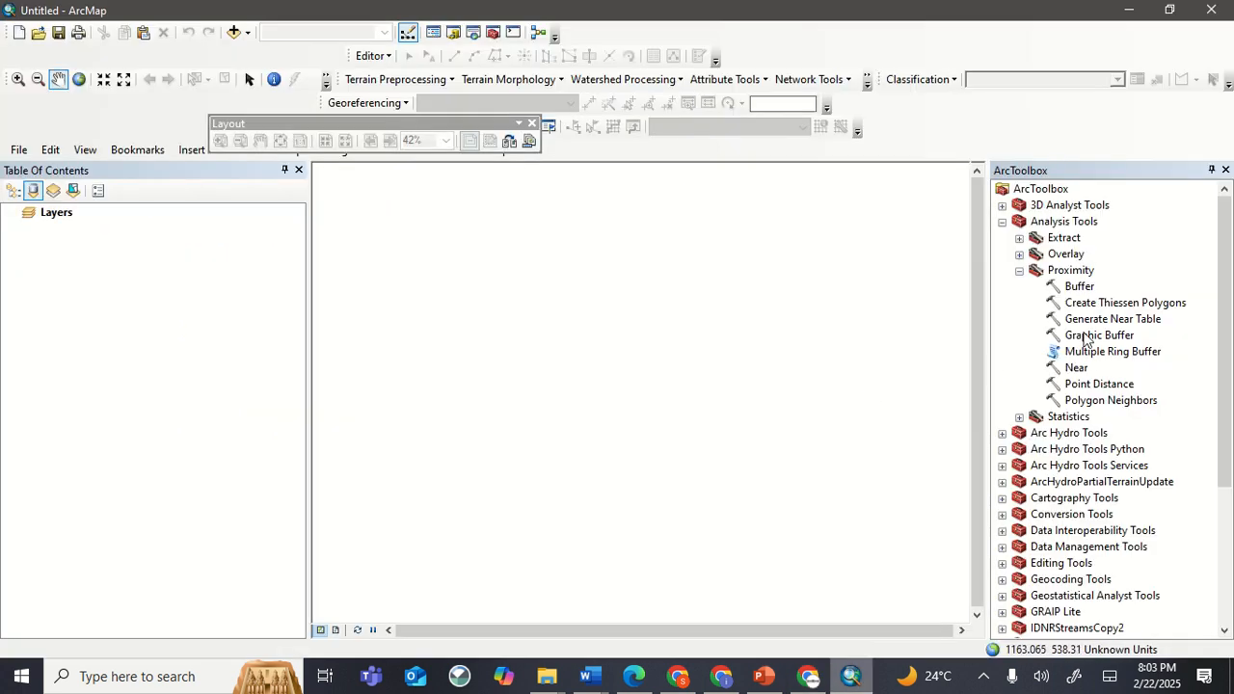
left_click(1019, 271)
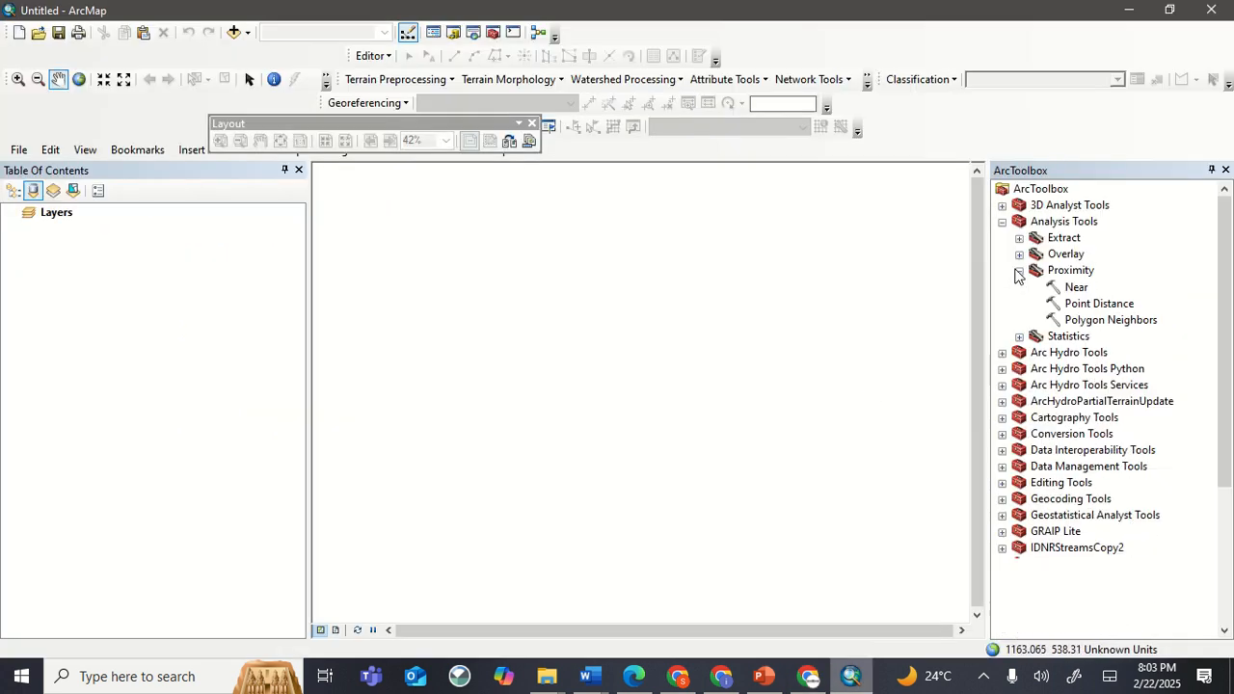
left_click(1004, 222)
left_click(1004, 222)
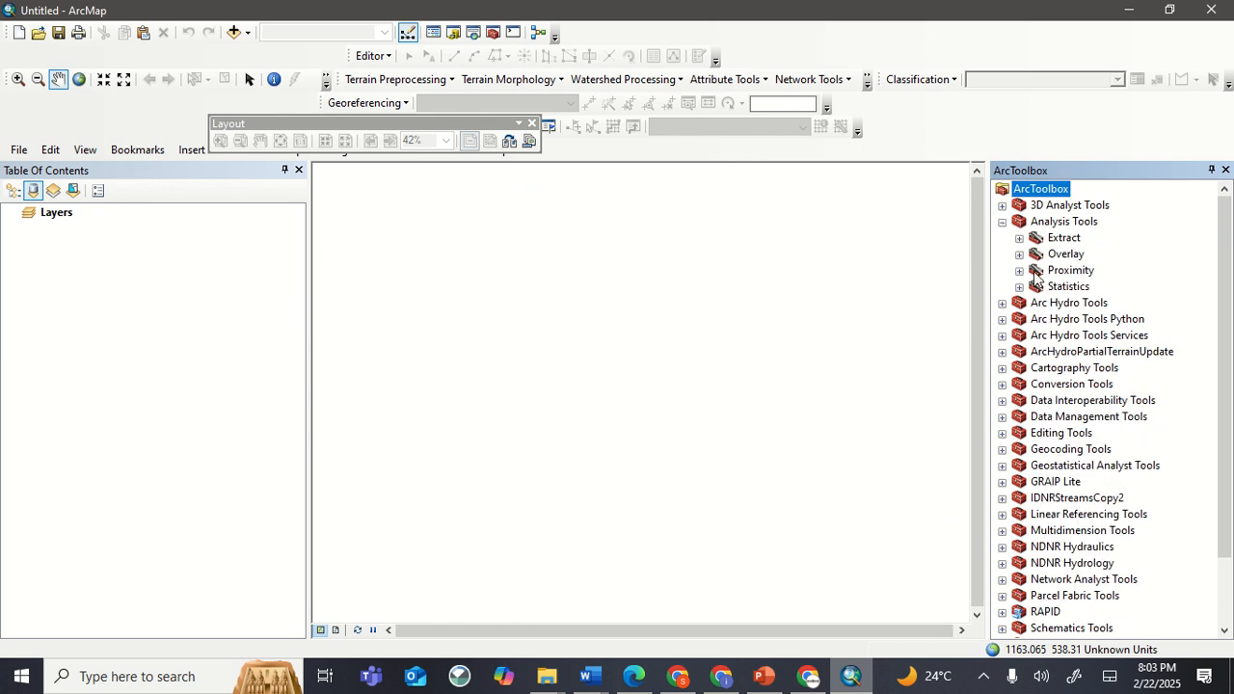
left_click(1020, 271)
left_click(1088, 401)
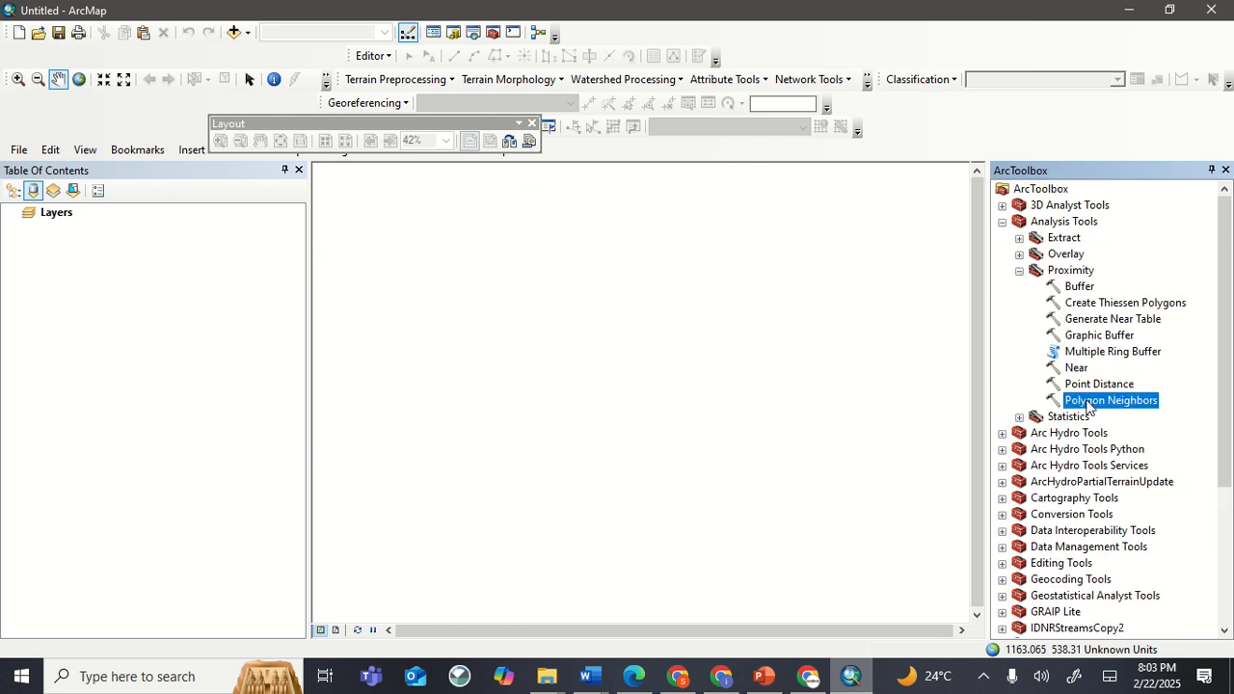
double_click(1087, 401)
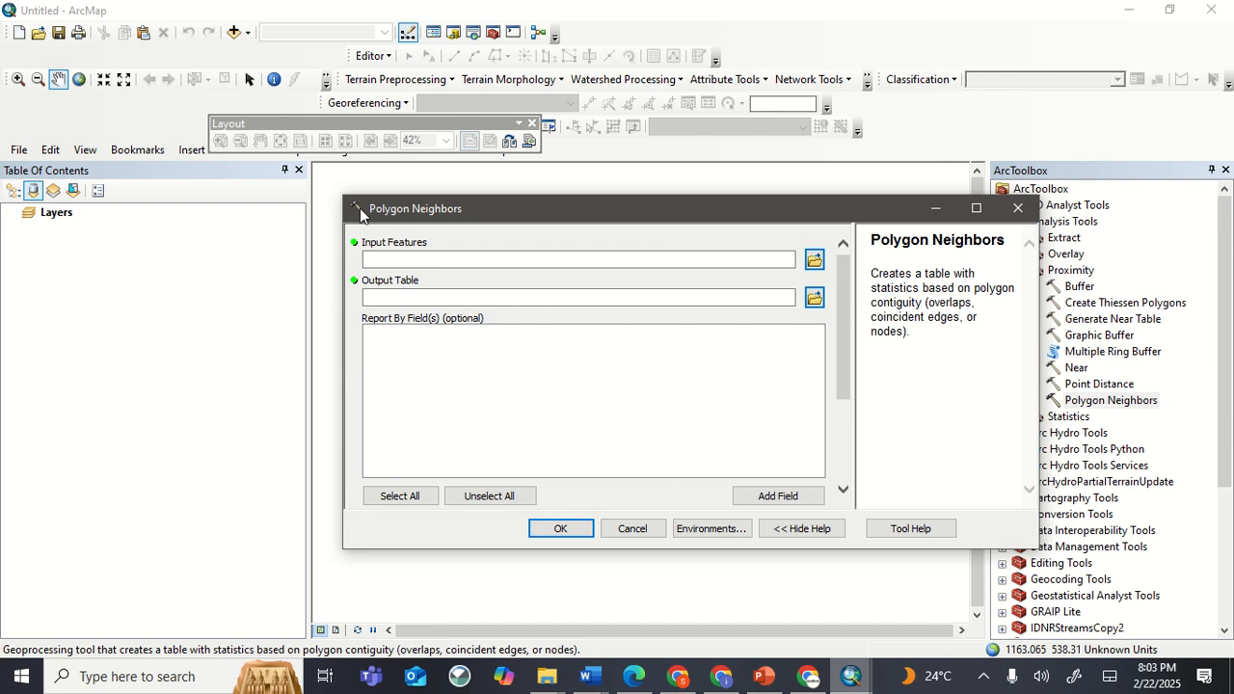
left_click(530, 126)
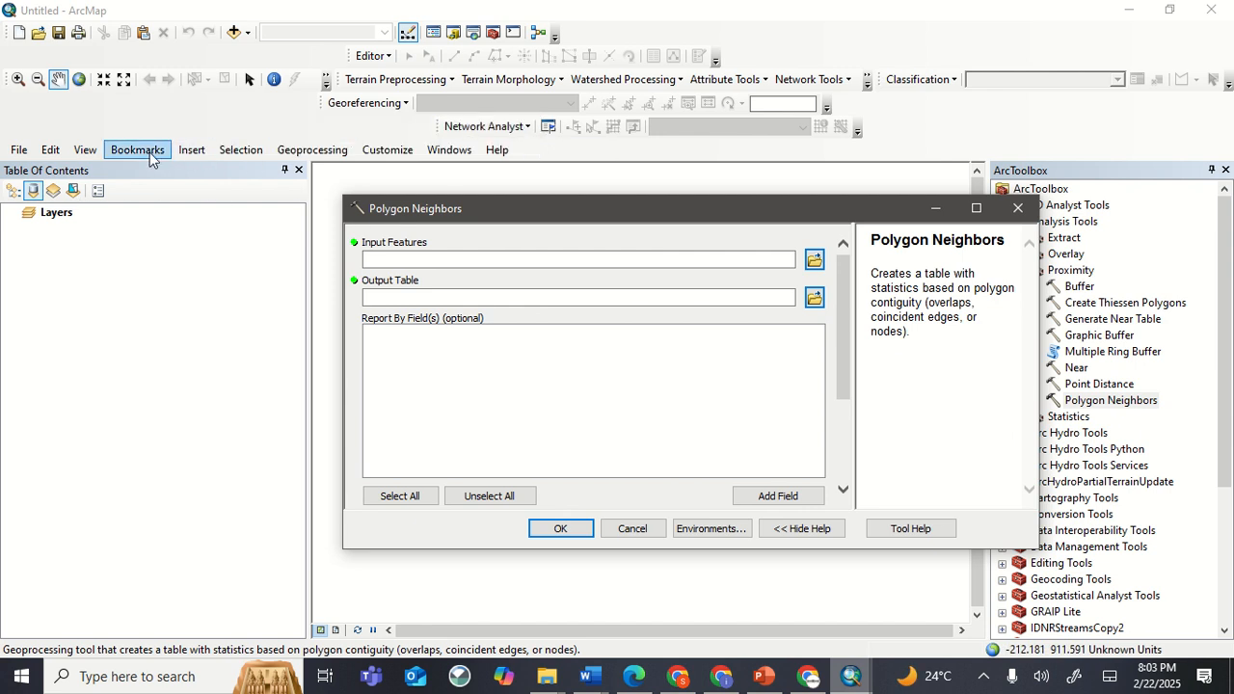
left_click(191, 152)
mouse_move(86, 154)
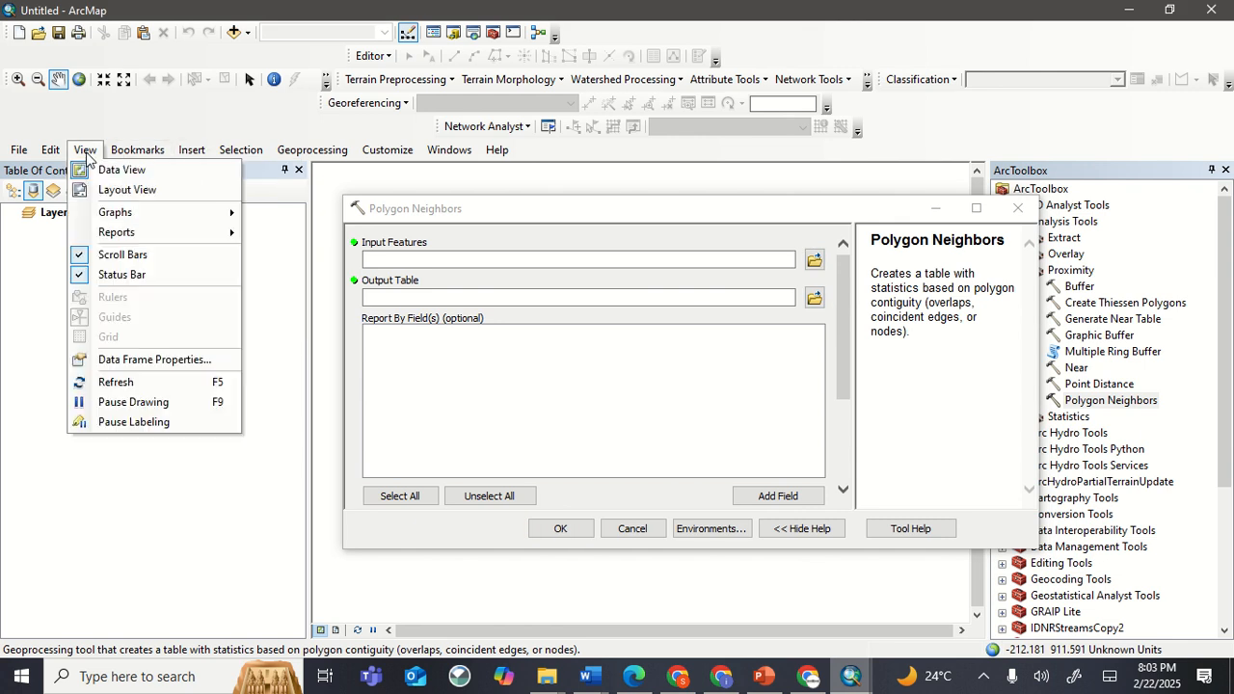
left_click(429, 260)
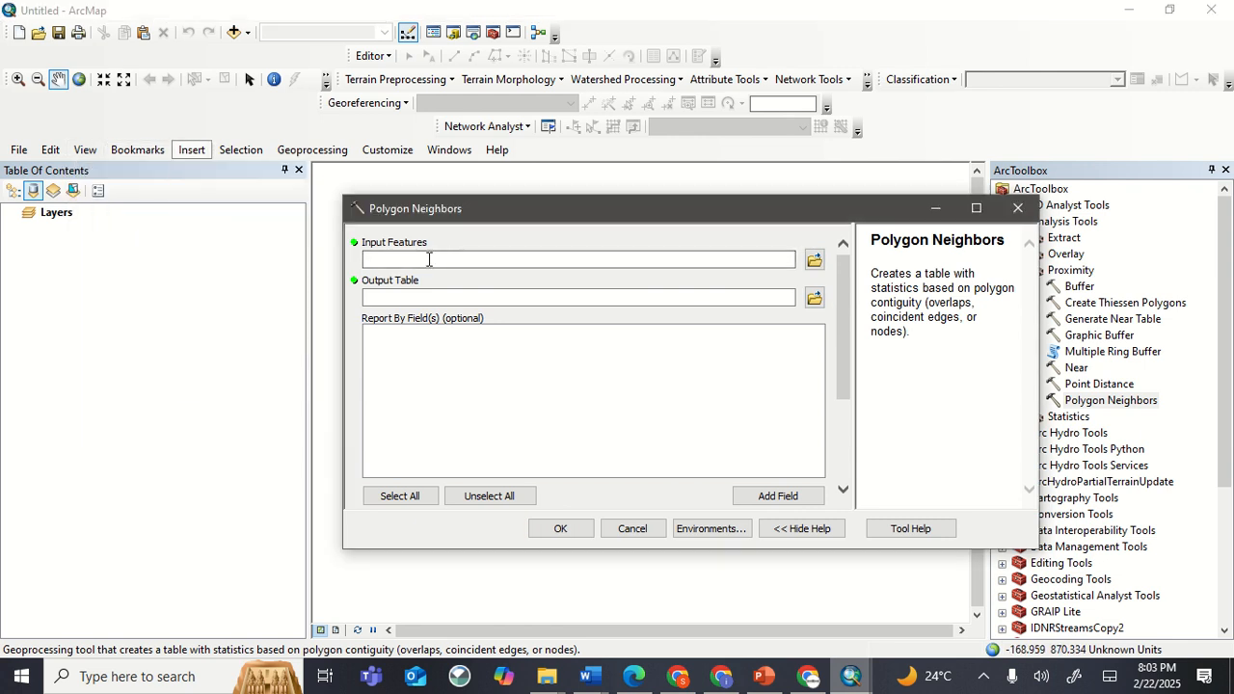
left_click(1019, 211)
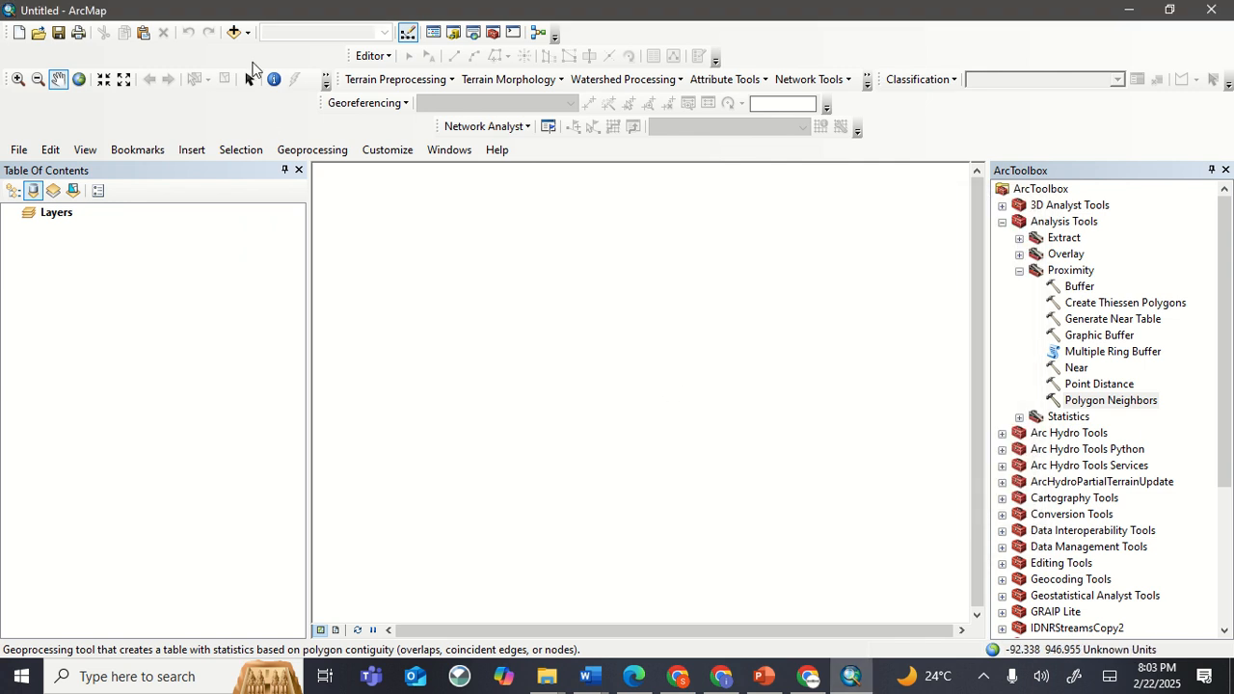
Add the PAK_adm3 shapefile to the map.
left_click(234, 33)
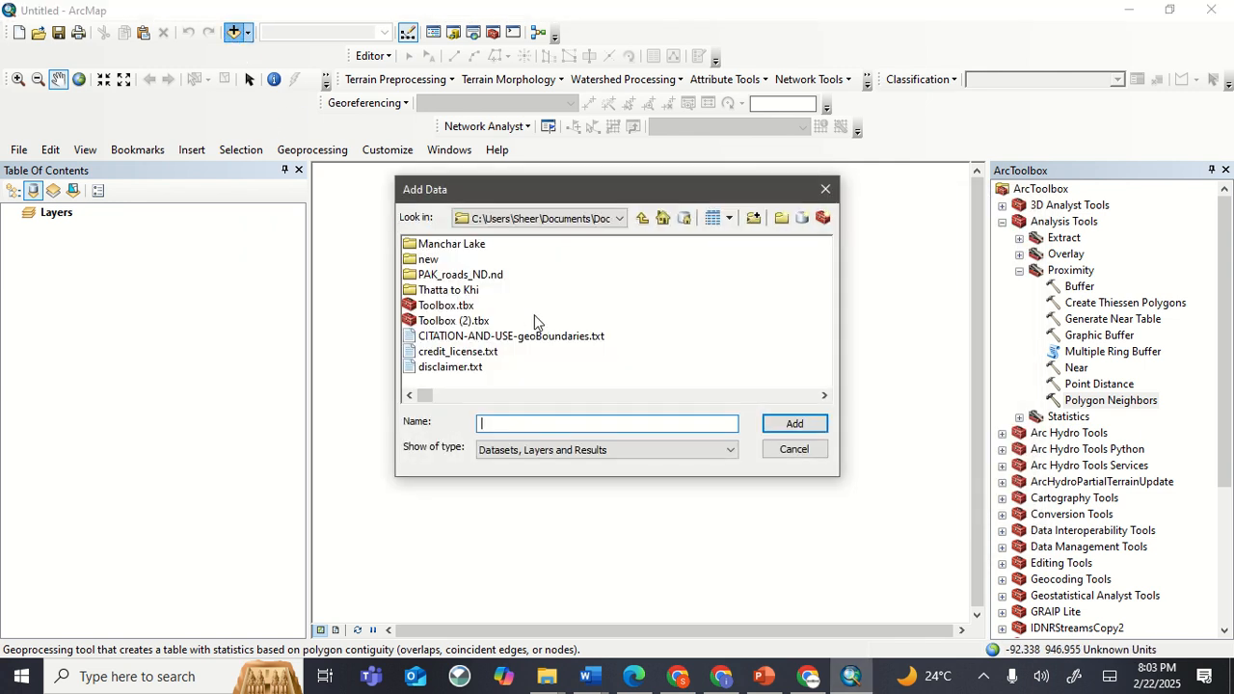
left_click(823, 395)
left_click(823, 396)
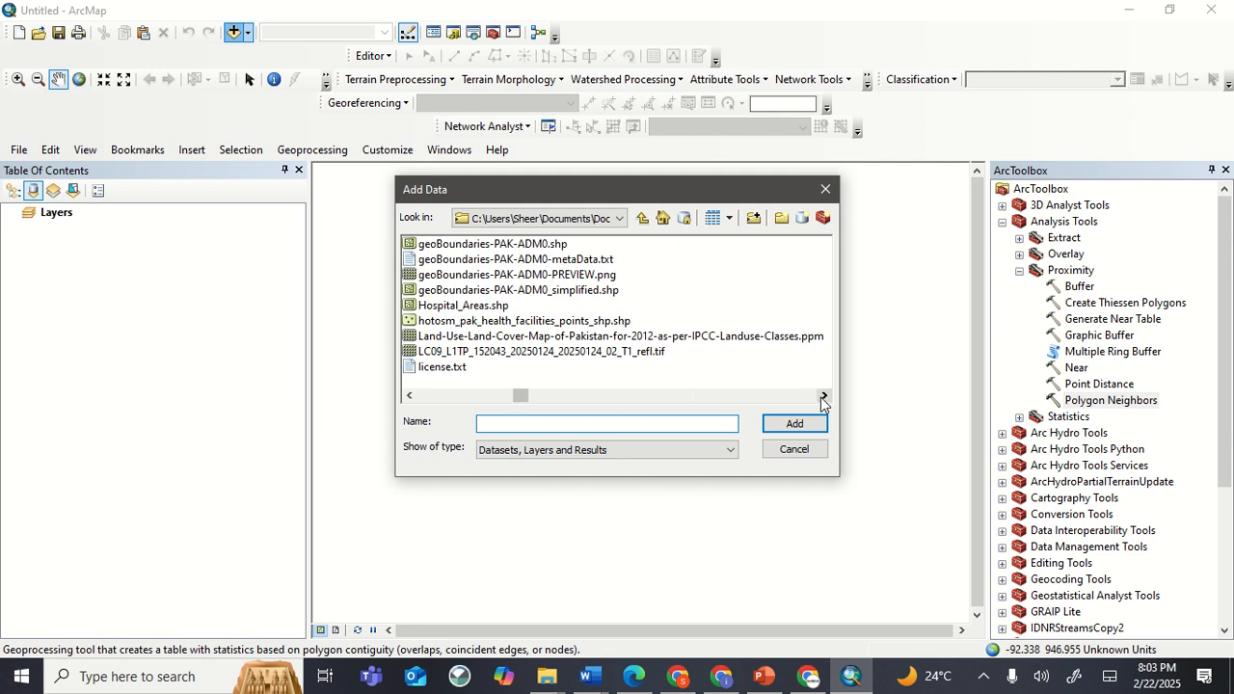
left_click(824, 395)
double_click(454, 367)
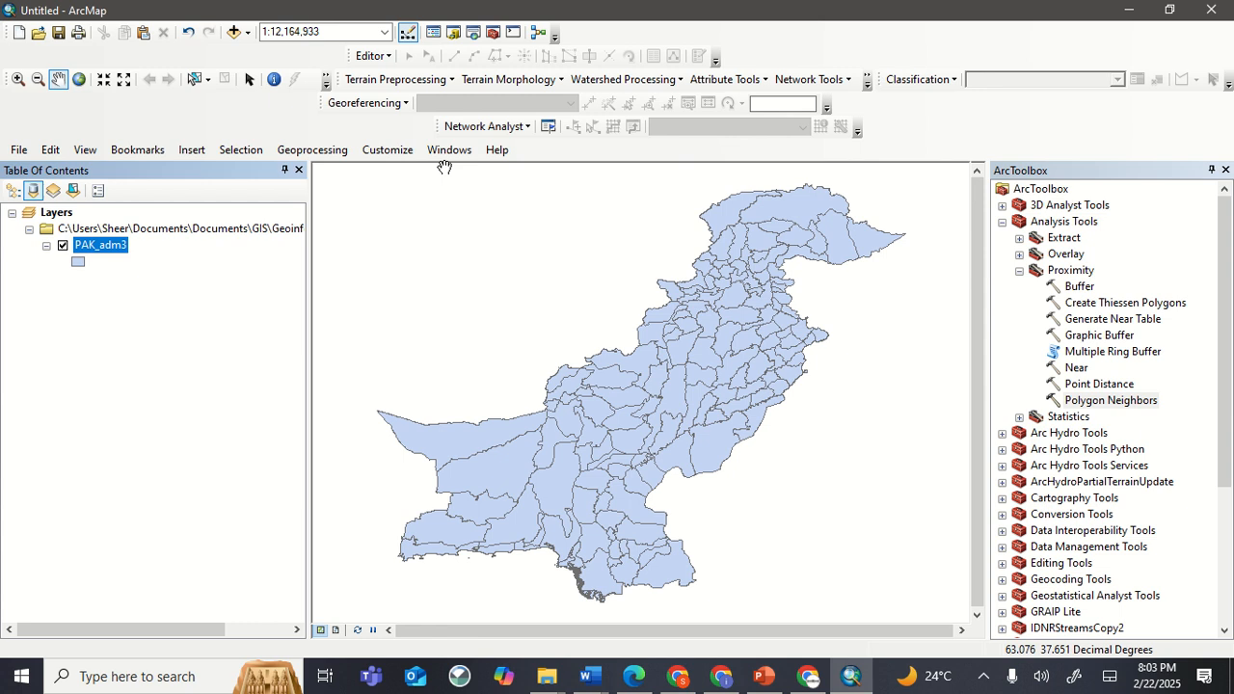
Run Polygon Neighbors on PAK_adm3 with area overlaps included, consulting step 3 of the manual in Chrome for the options.
double_click(1108, 400)
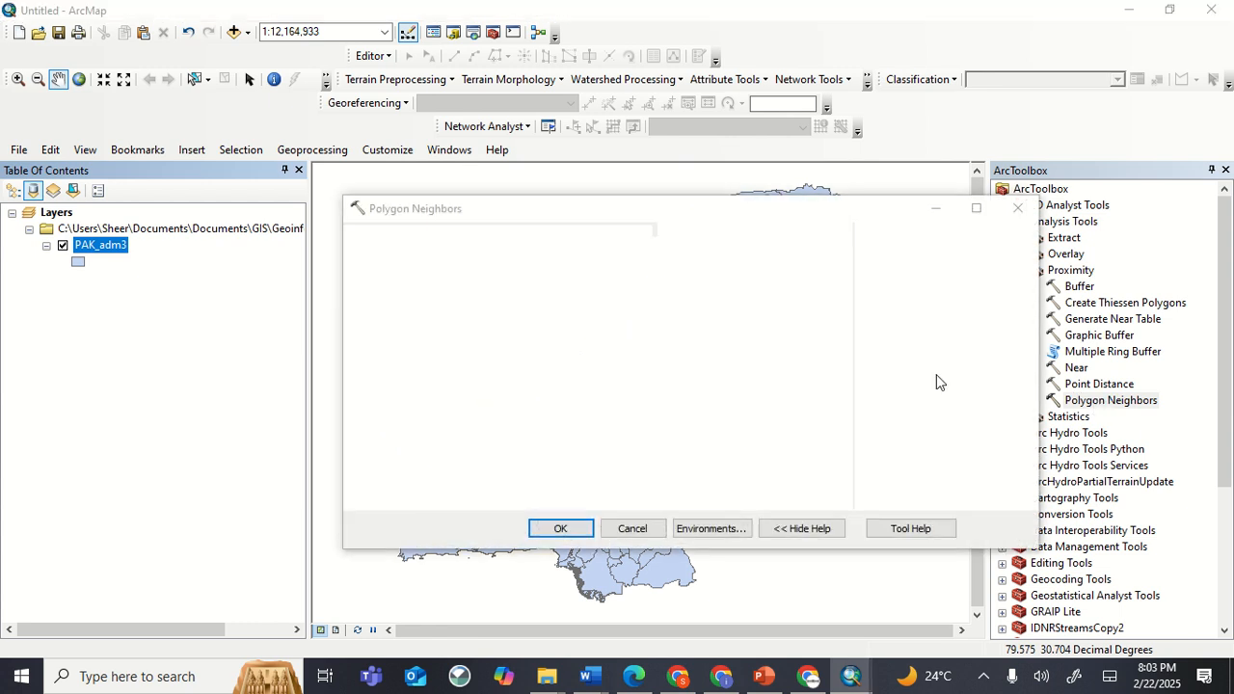
left_click_drag(123, 253, 428, 260)
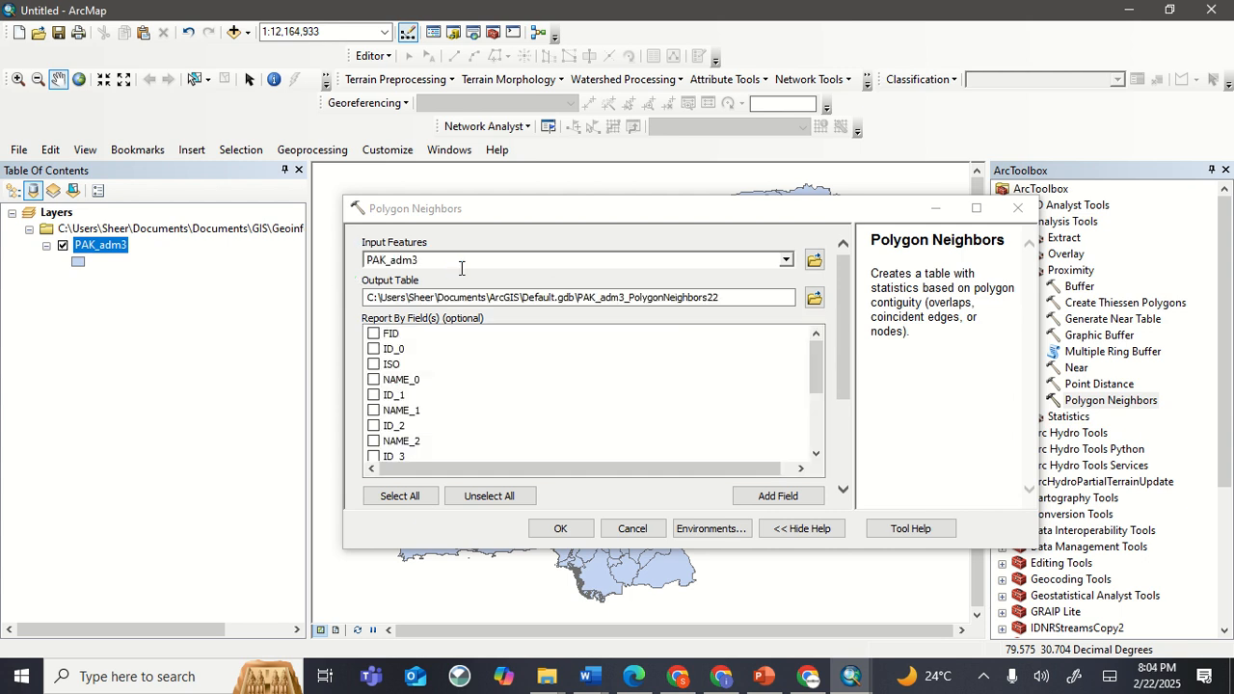
left_click(808, 678)
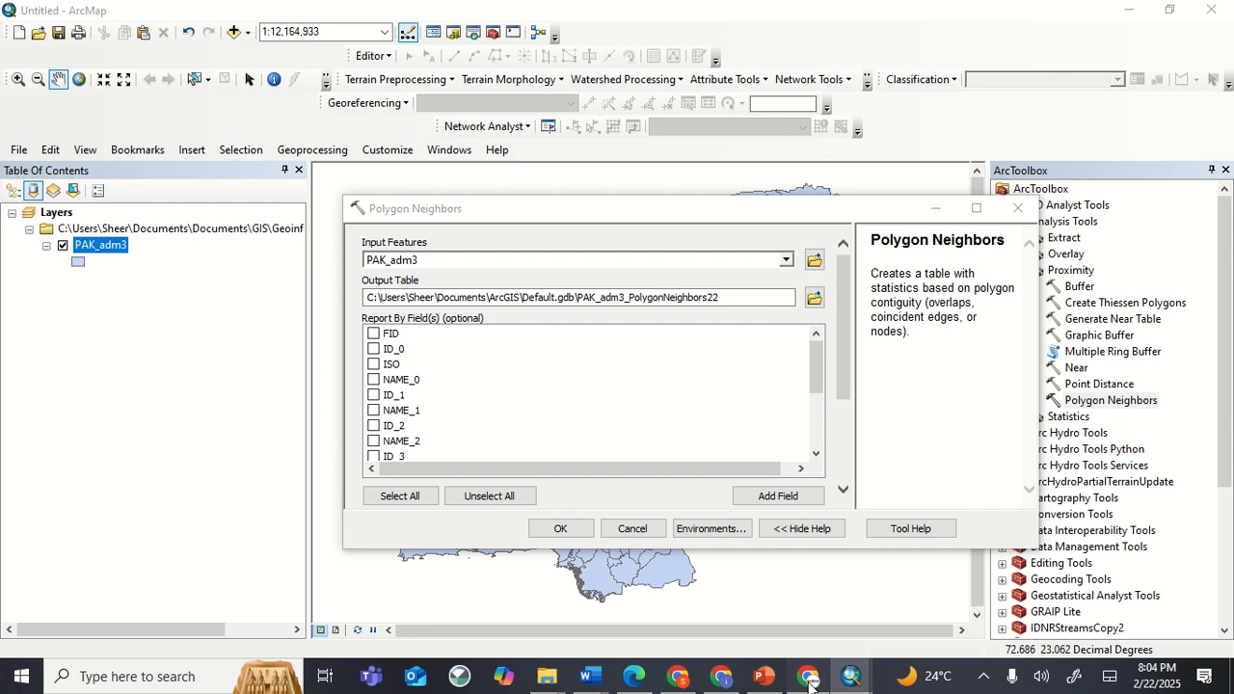
left_click_drag(283, 410, 629, 435)
left_click(849, 677)
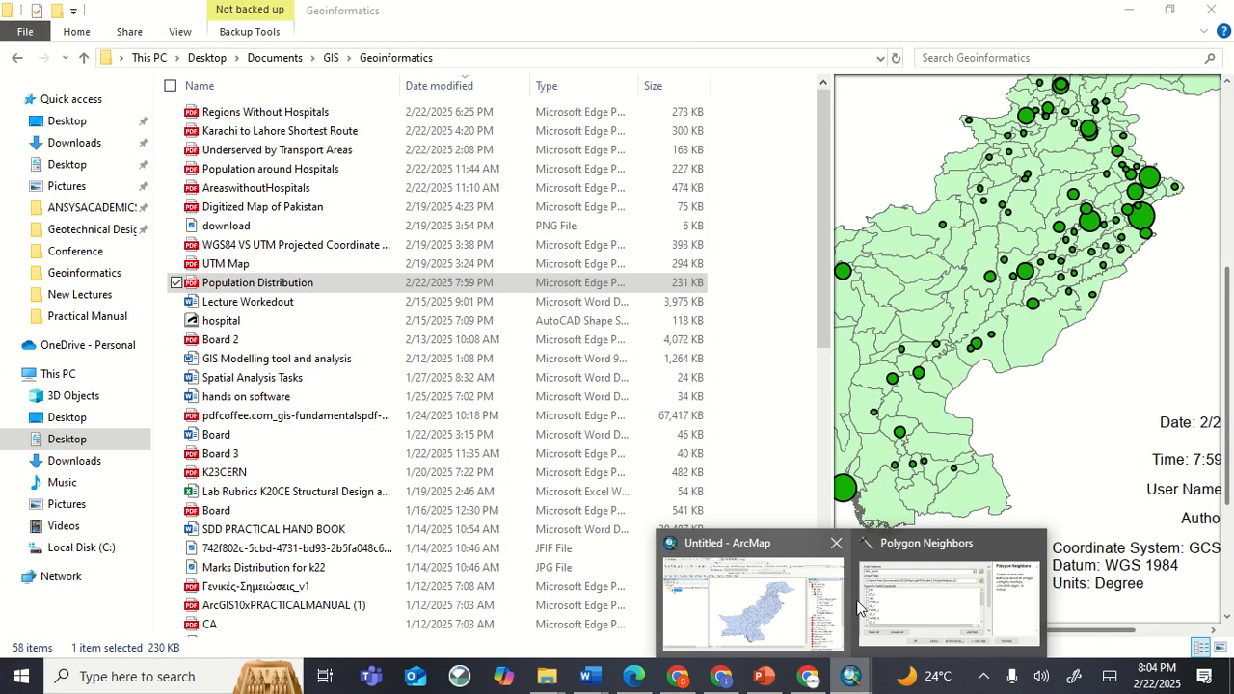
left_click(841, 600)
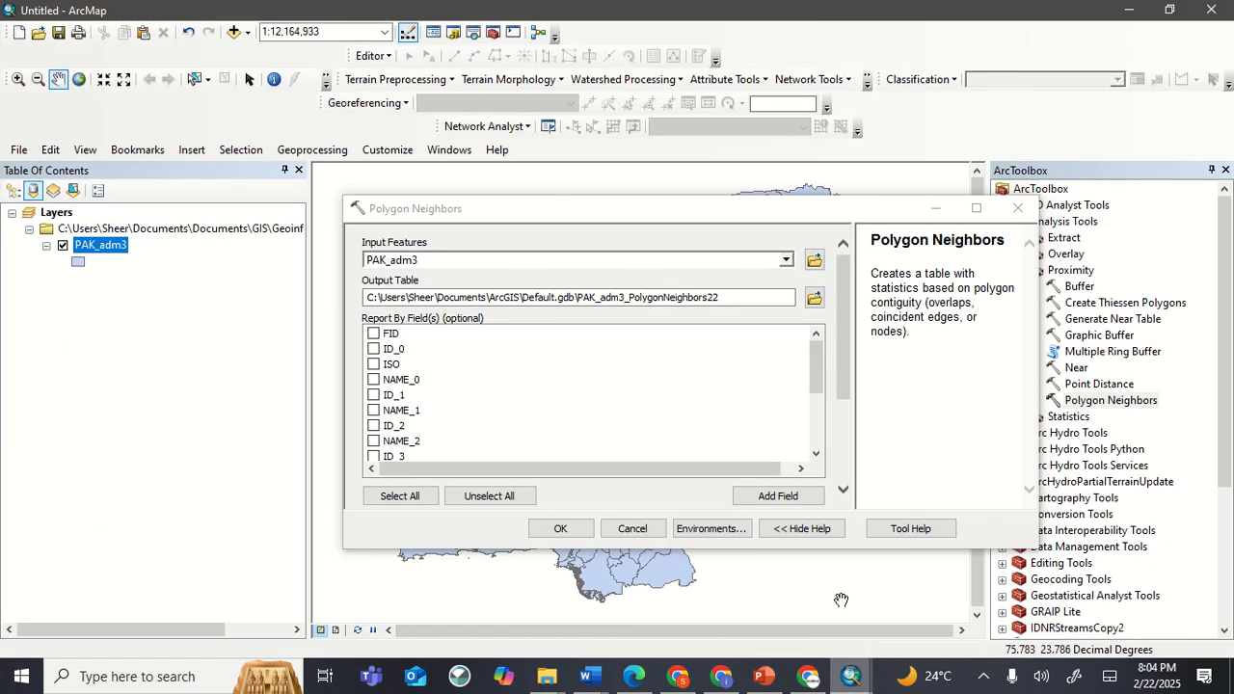
left_click(844, 491)
left_click(843, 492)
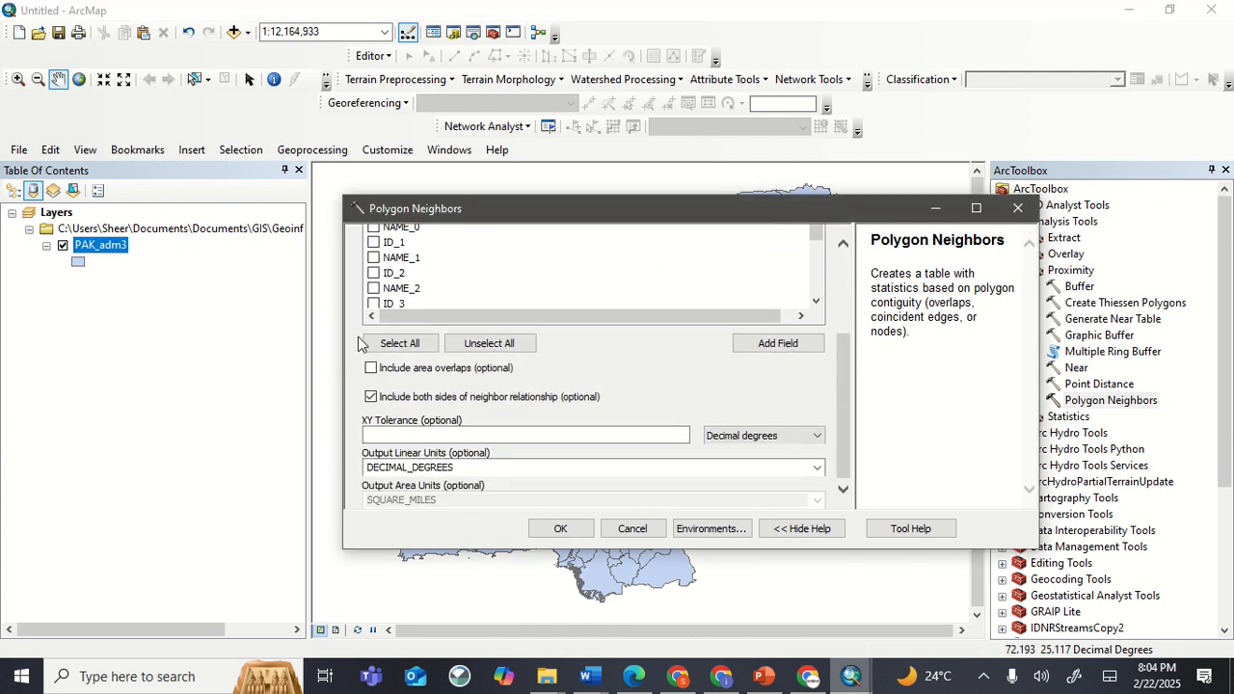
left_click(371, 369)
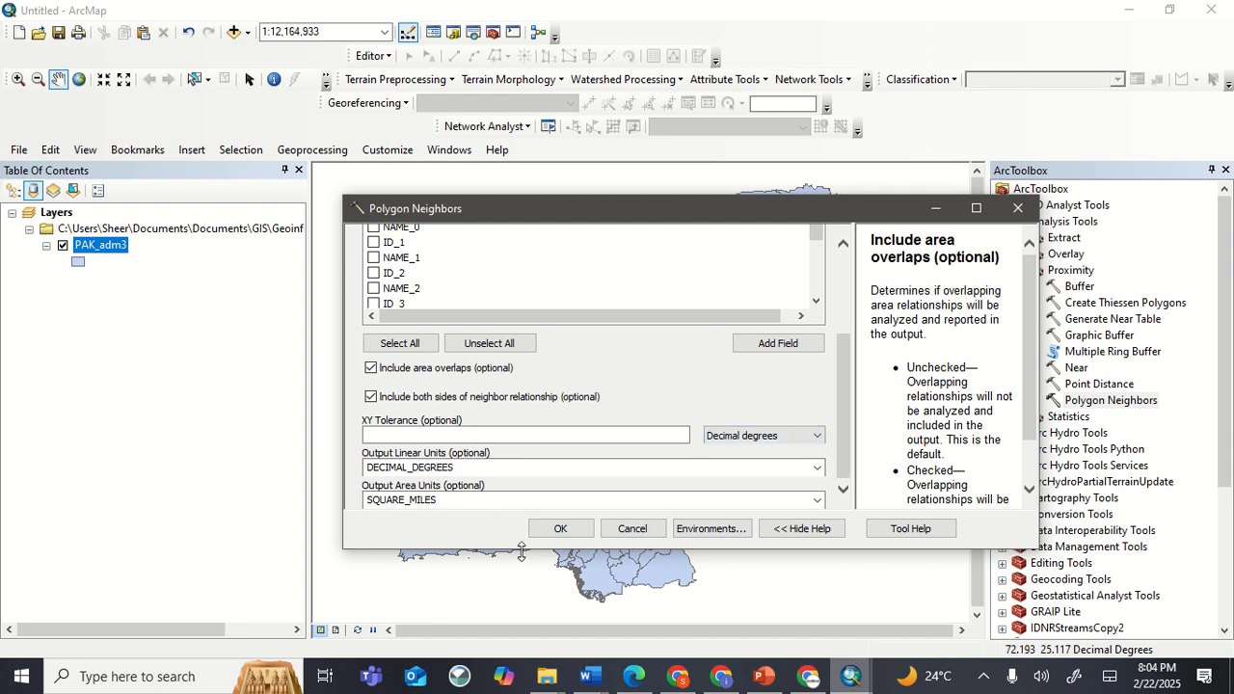
left_click(560, 529)
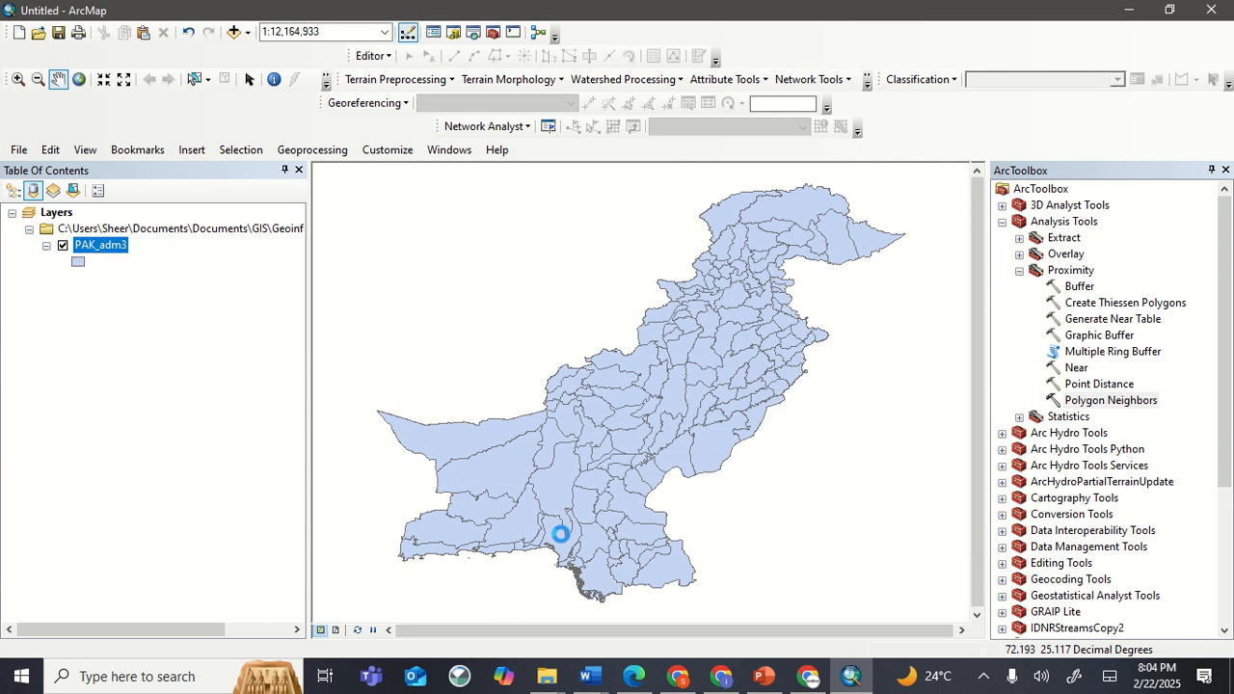
Switch to Chrome and read the manual's steps from 4 onward on the neighbour table, its summary and the join.
left_click(821, 685)
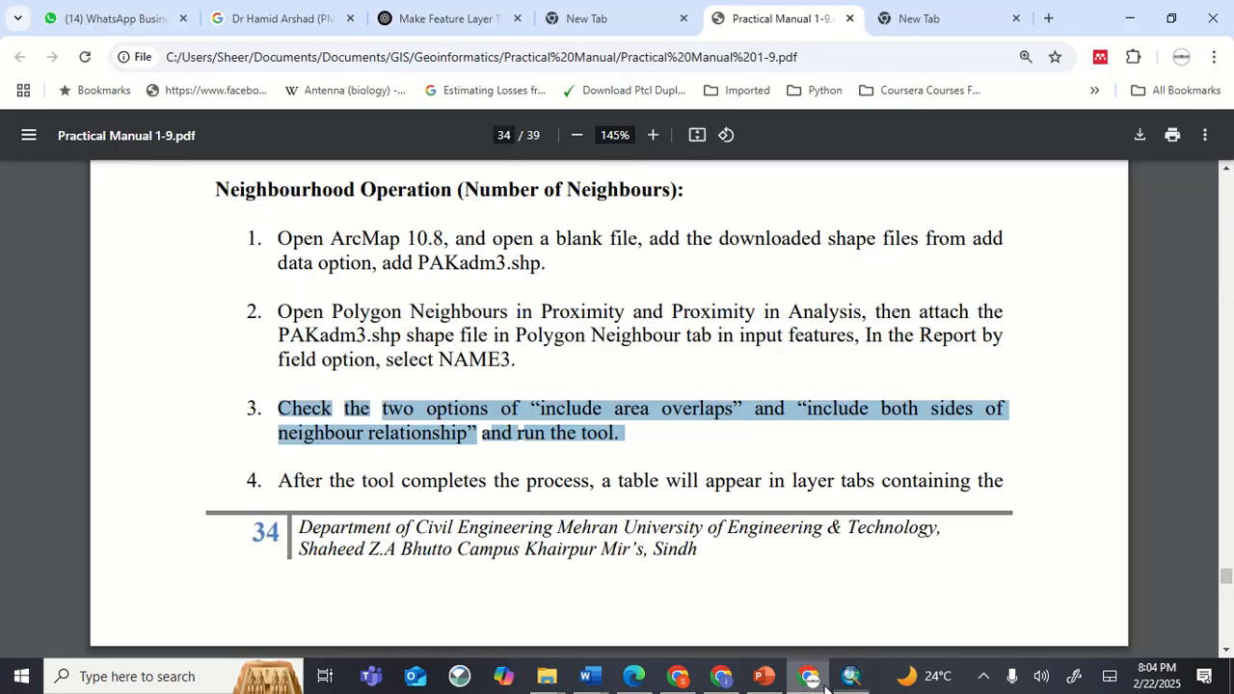
left_click(851, 676)
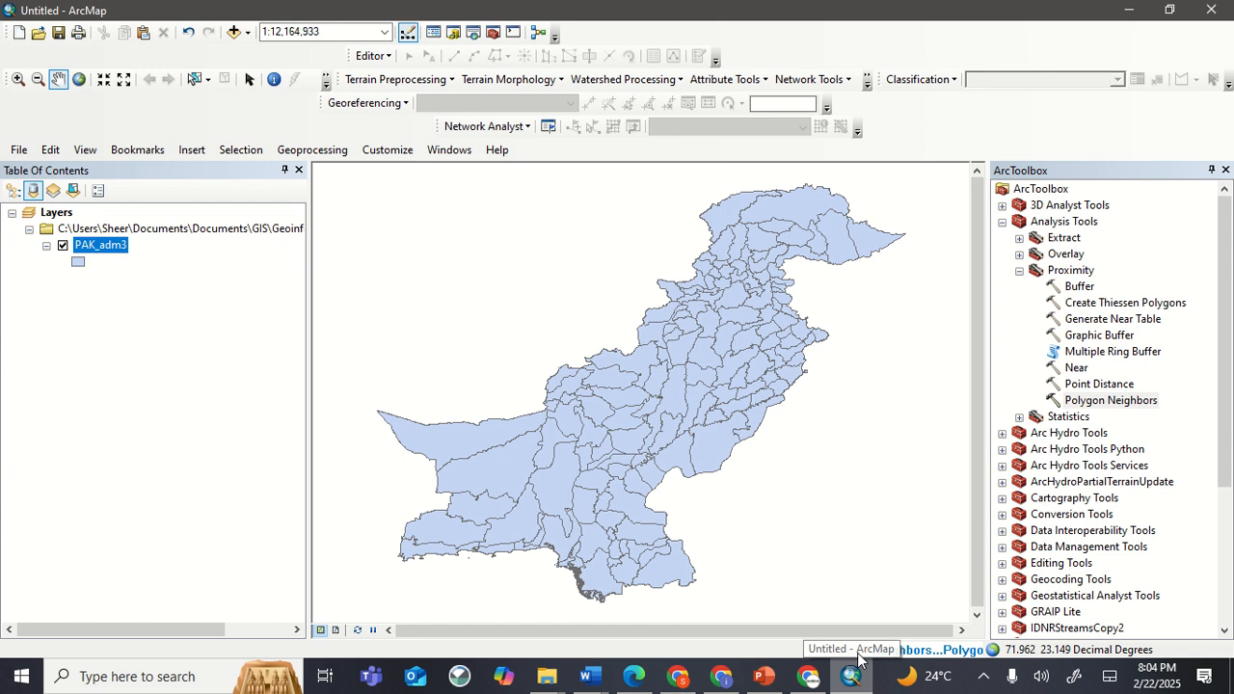
left_click(815, 679)
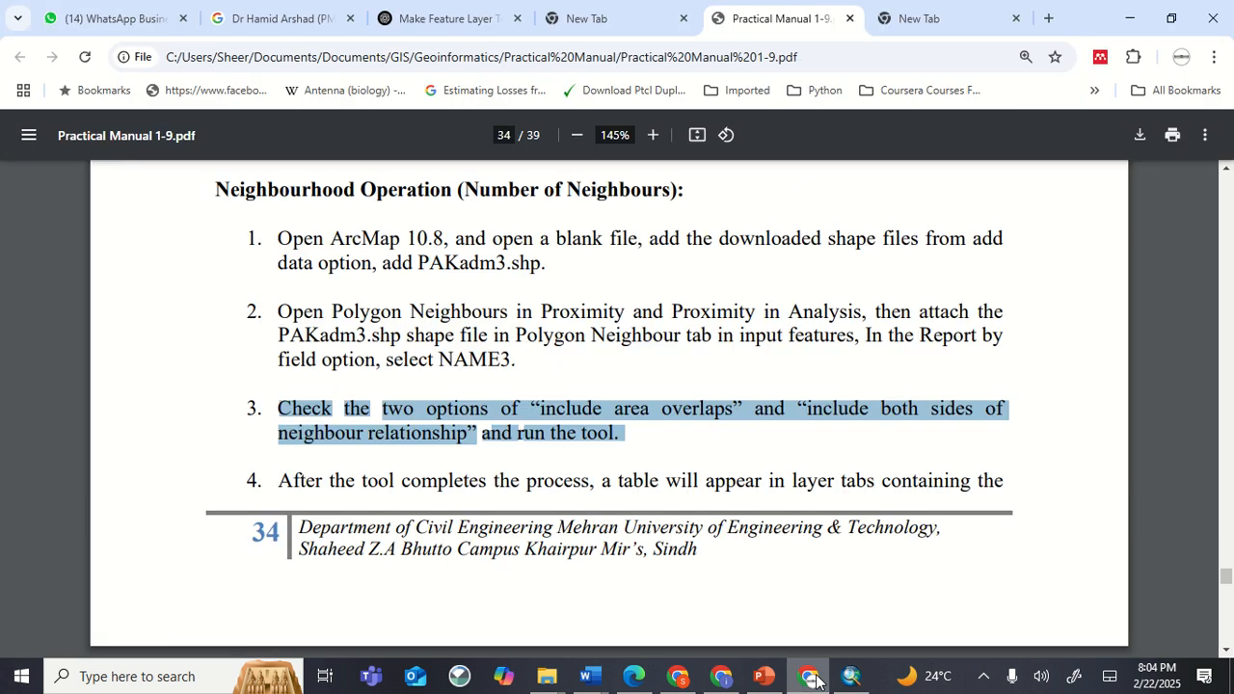
left_click(815, 680)
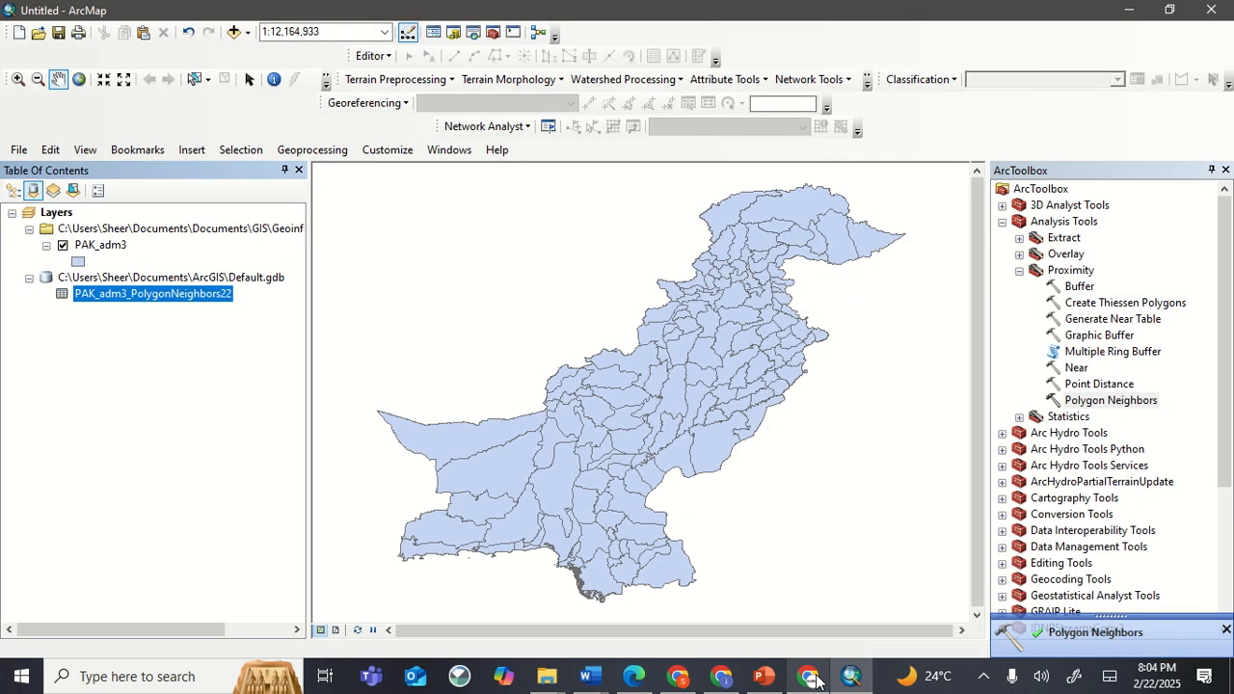
left_click(815, 680)
scroll(384, 511, "down", 2)
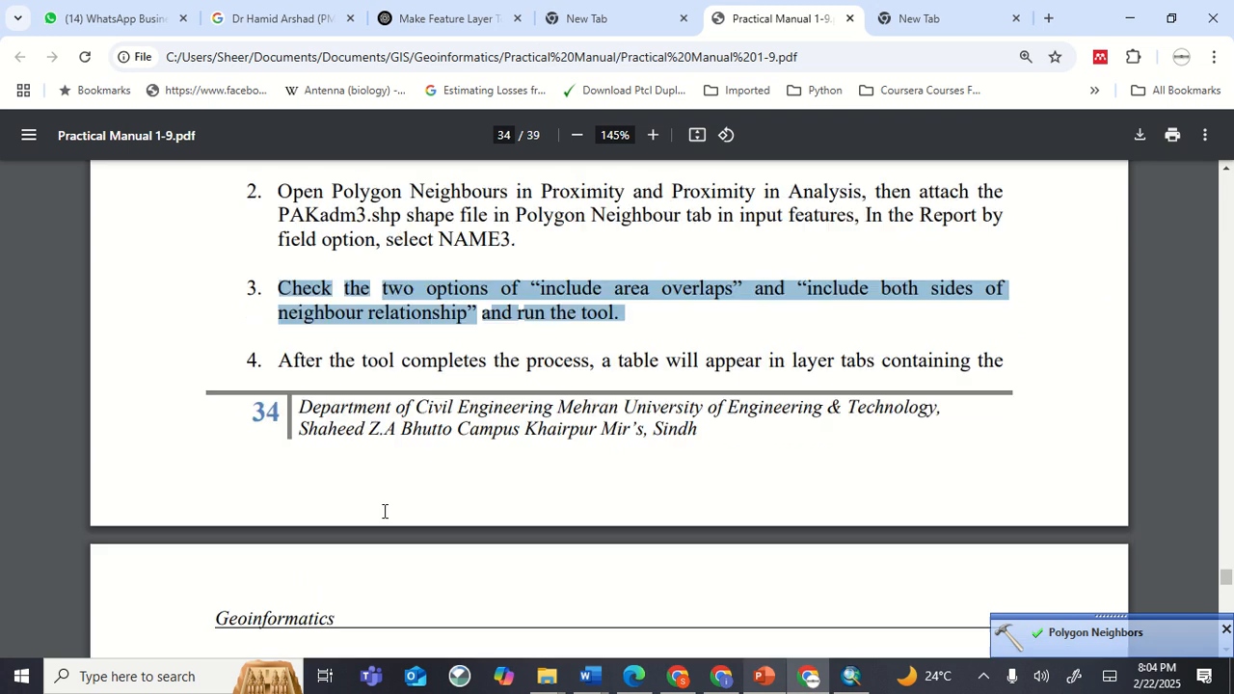
scroll(384, 511, "down", 1)
left_click_drag(273, 203, 692, 569)
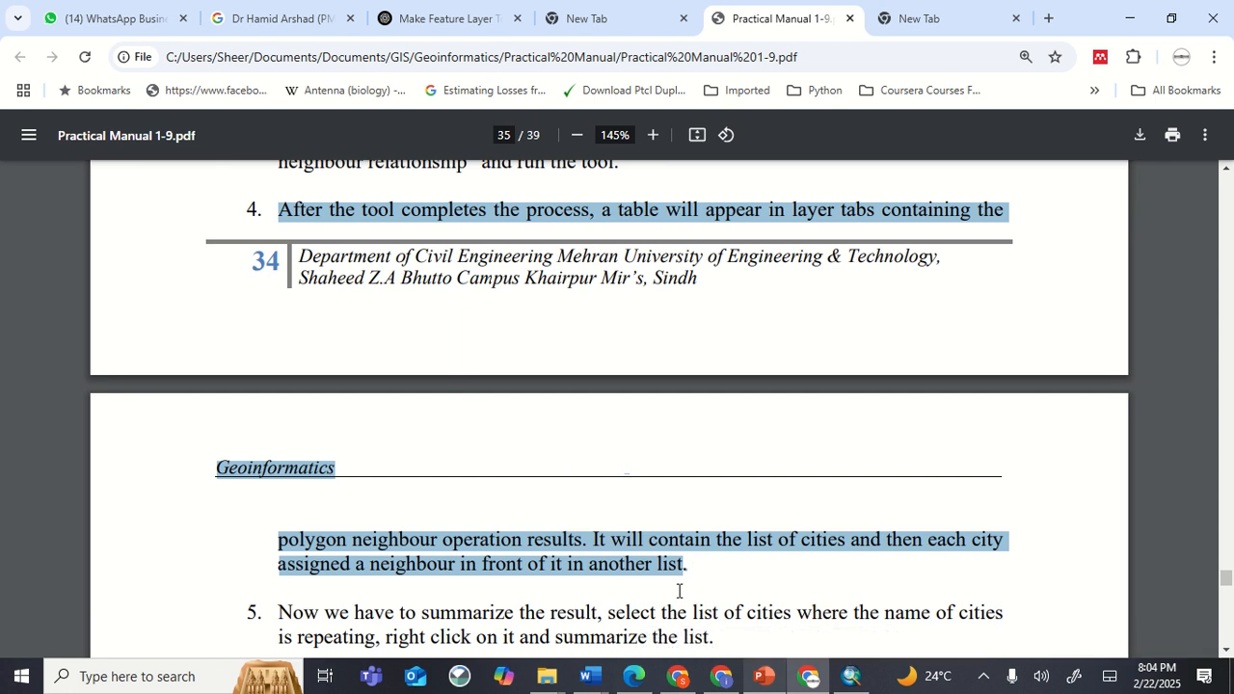
scroll(679, 592, "down", 2)
scroll(679, 591, "down", 5)
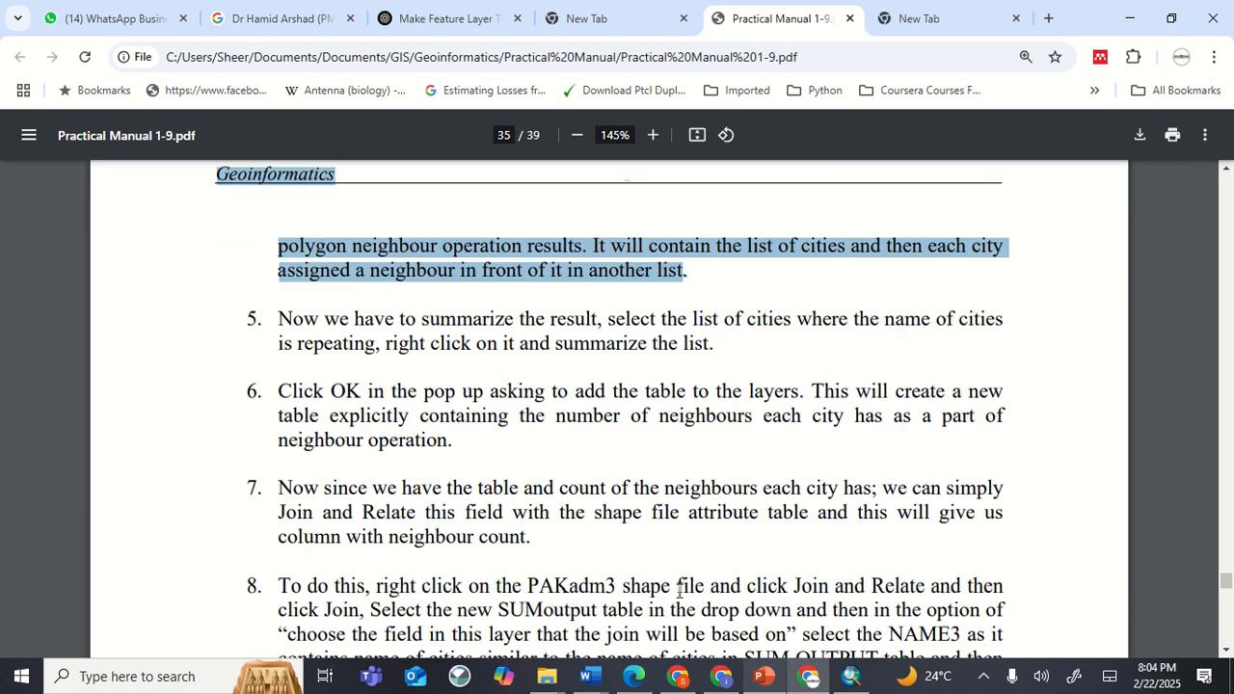
Return to ArcMap, check the fields of the PAK_adm3_PolygonNeighbors22 table and remove the table from the map.
left_click(850, 676)
right_click(108, 295)
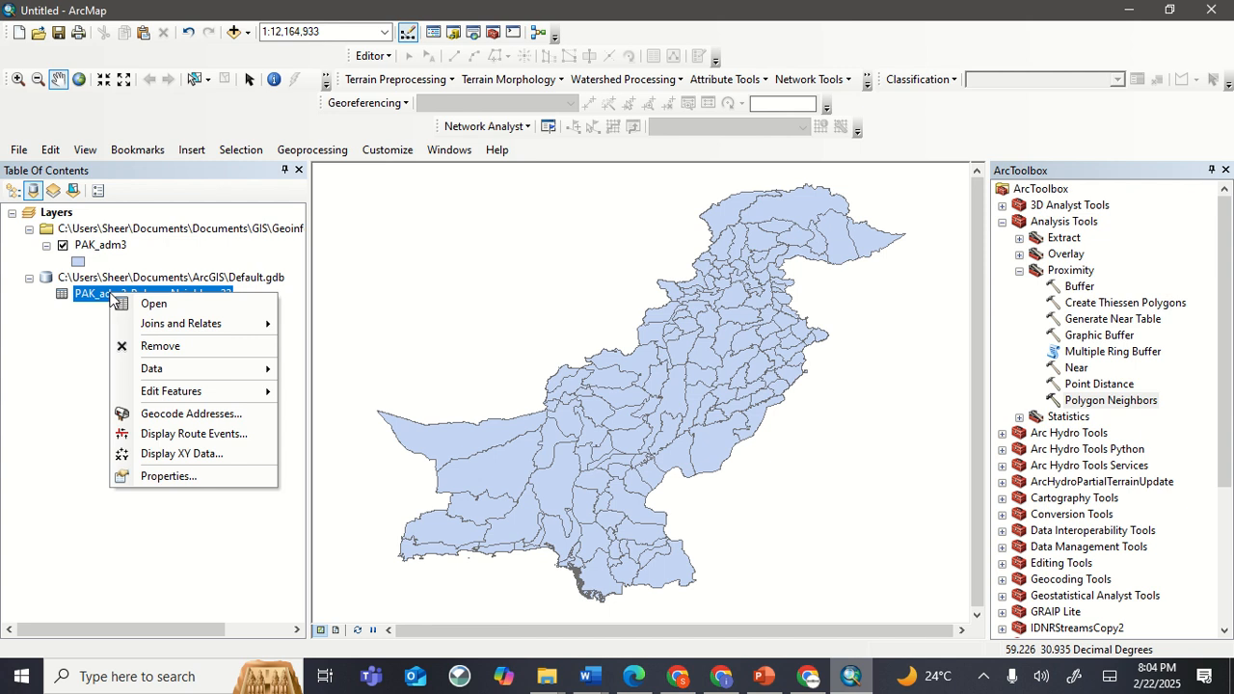
left_click(147, 306)
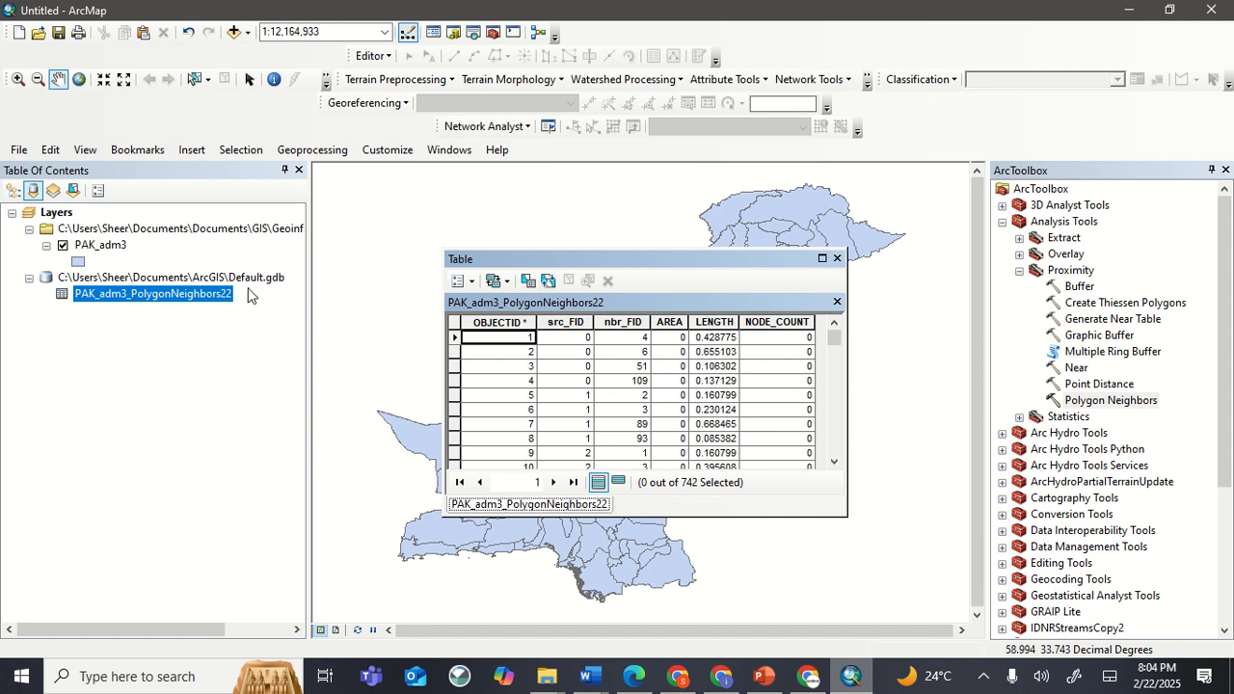
right_click(218, 300)
left_click(260, 344)
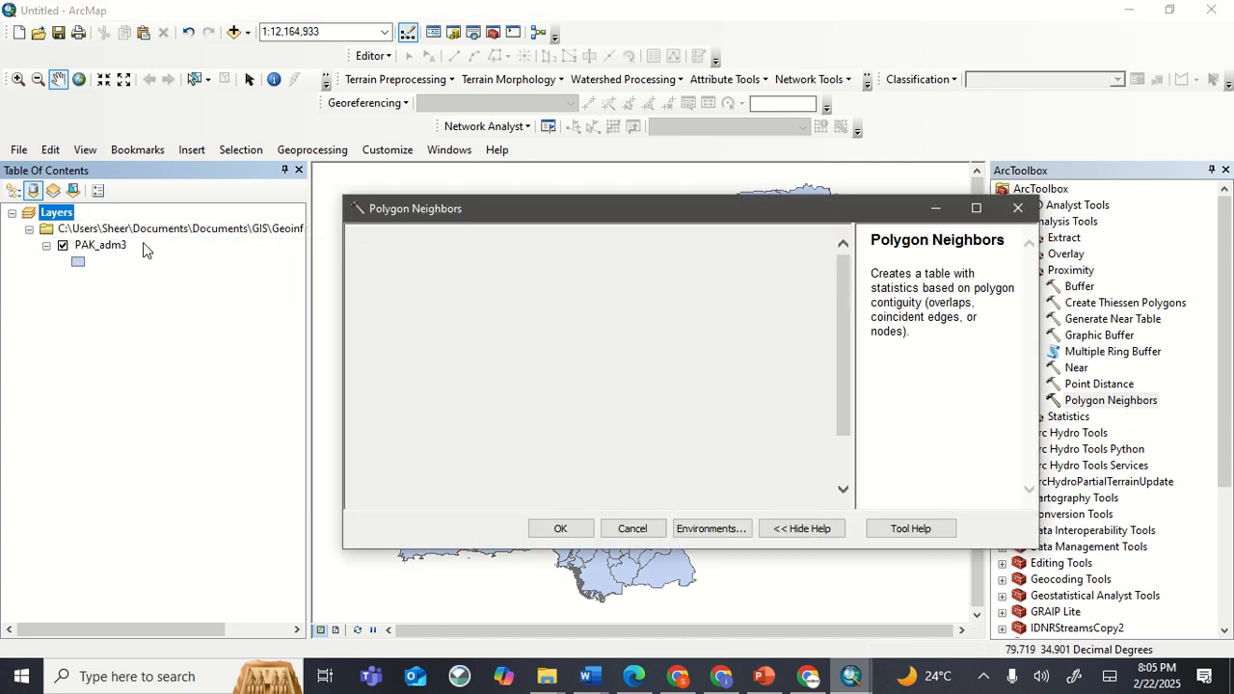
Run Polygon Neighbors on PAK_adm3, reporting by NAME_3 with area overlaps included and both sides of the neighbor relationship.
left_click_drag(112, 249, 421, 253)
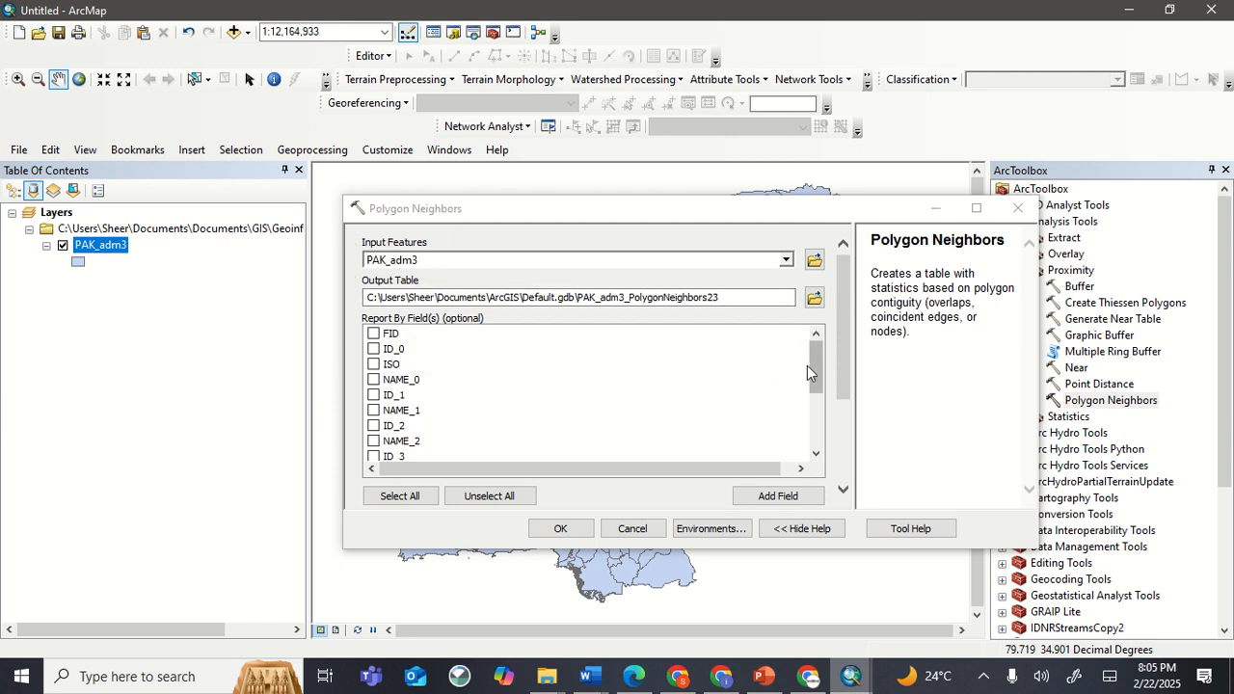
left_click(809, 367)
left_click_drag(811, 376, 849, 487)
left_click(372, 370)
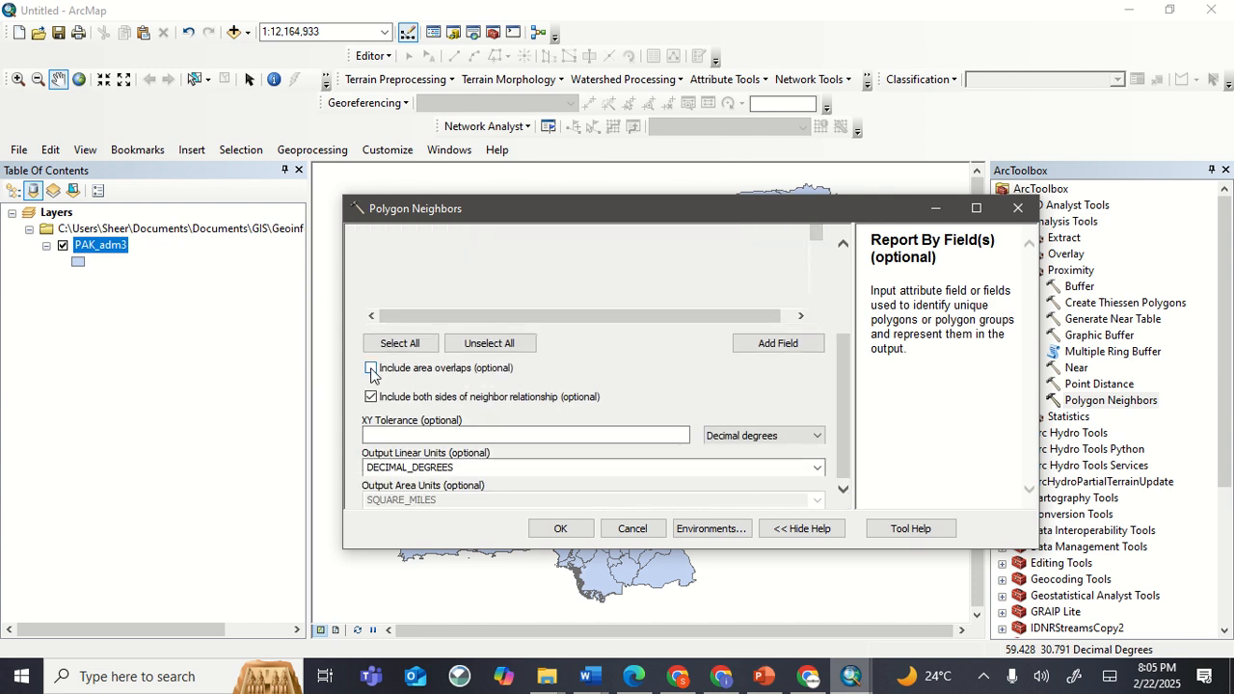
left_click(560, 530)
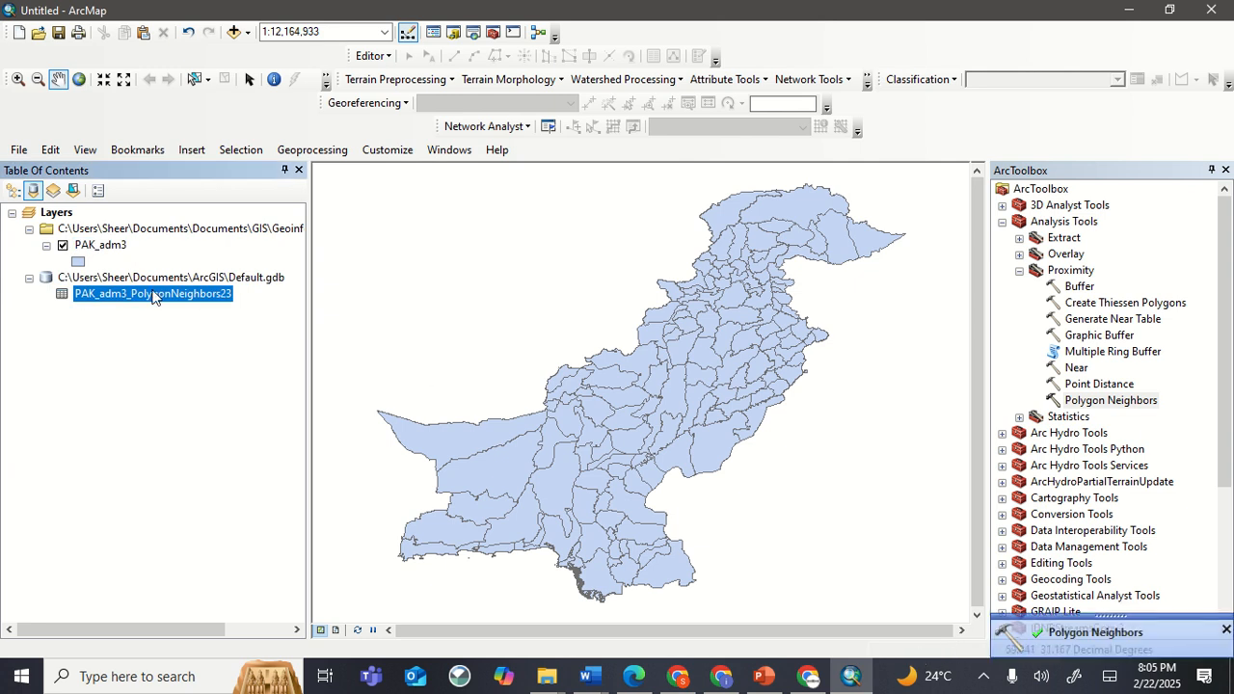
Summarize the PAK_adm3_PolygonNeighbors23 table on src_NAME_3 into Sum_Output_3.dbf and add the result table to the map.
right_click(151, 297)
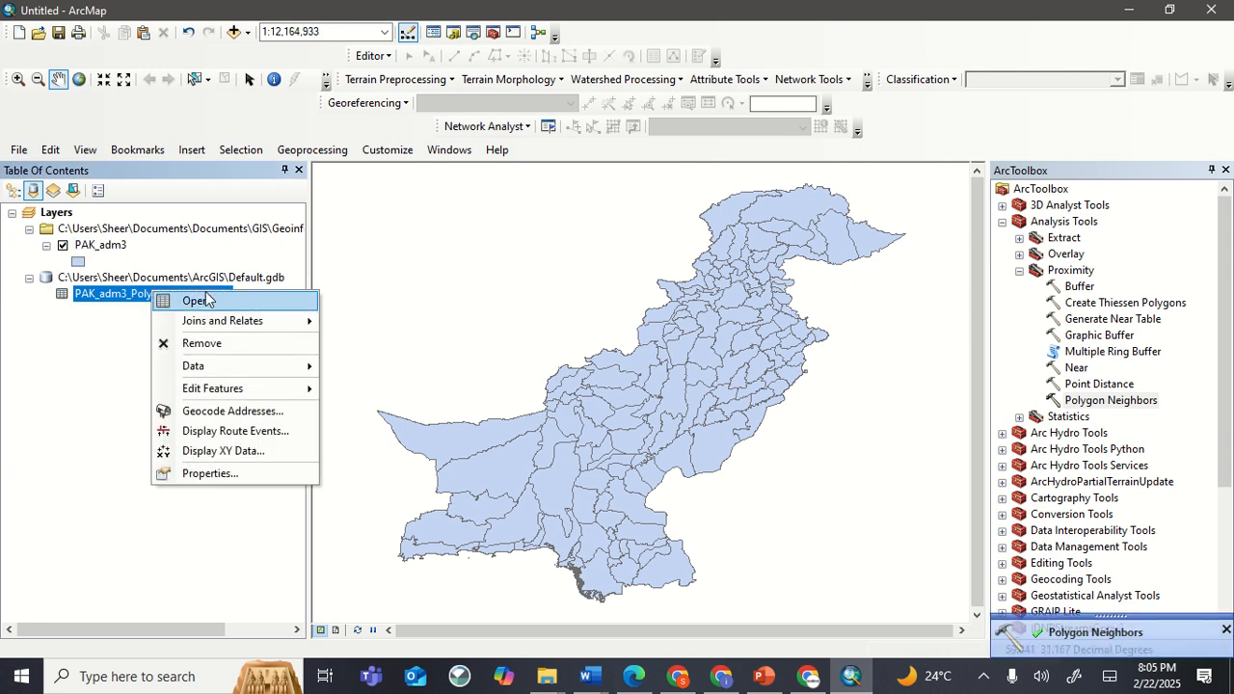
left_click(197, 301)
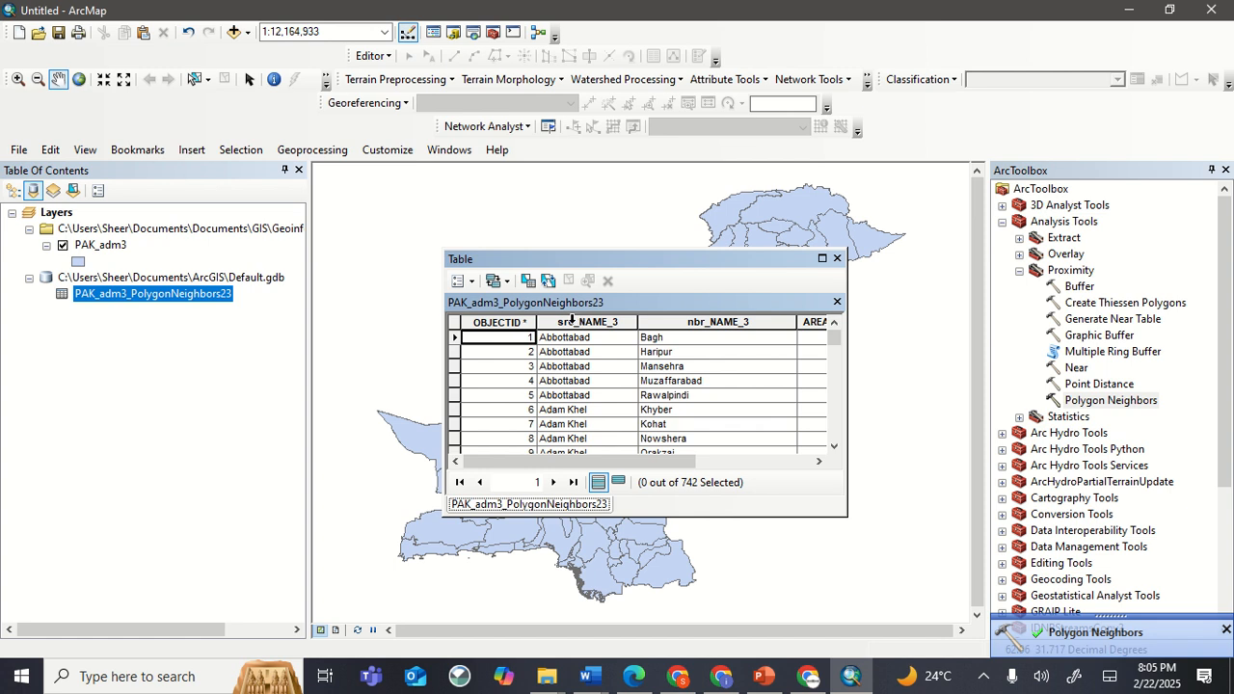
right_click(572, 321)
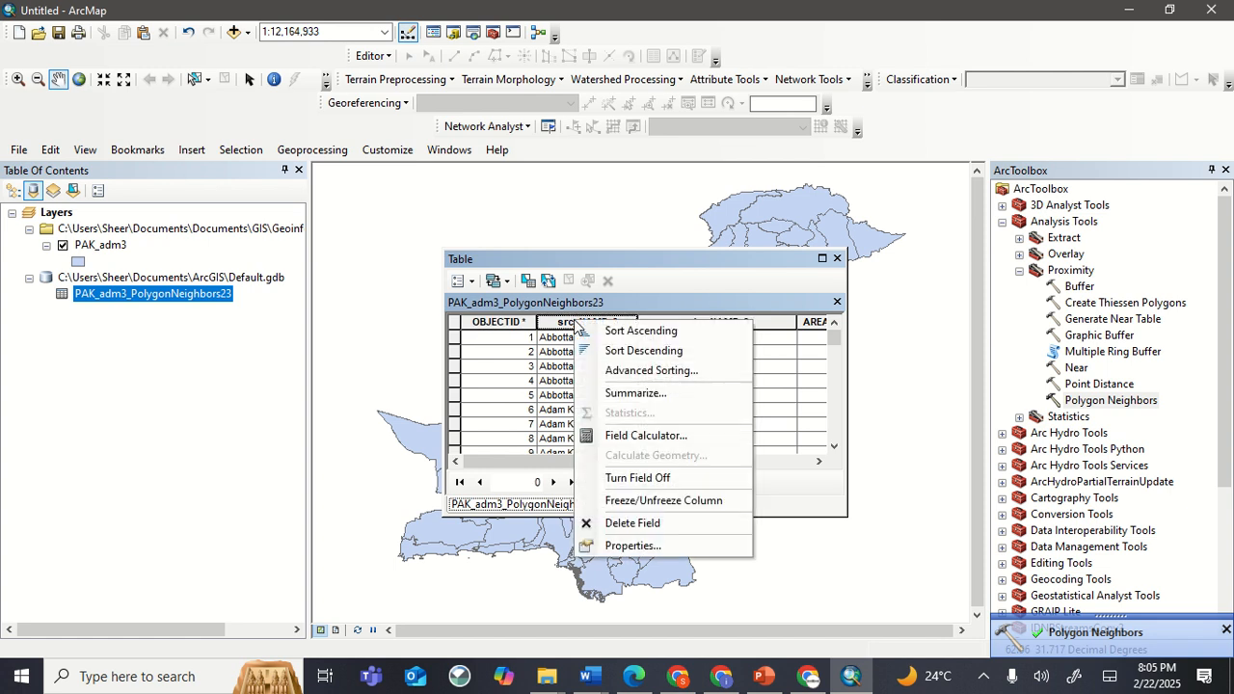
left_click(633, 396)
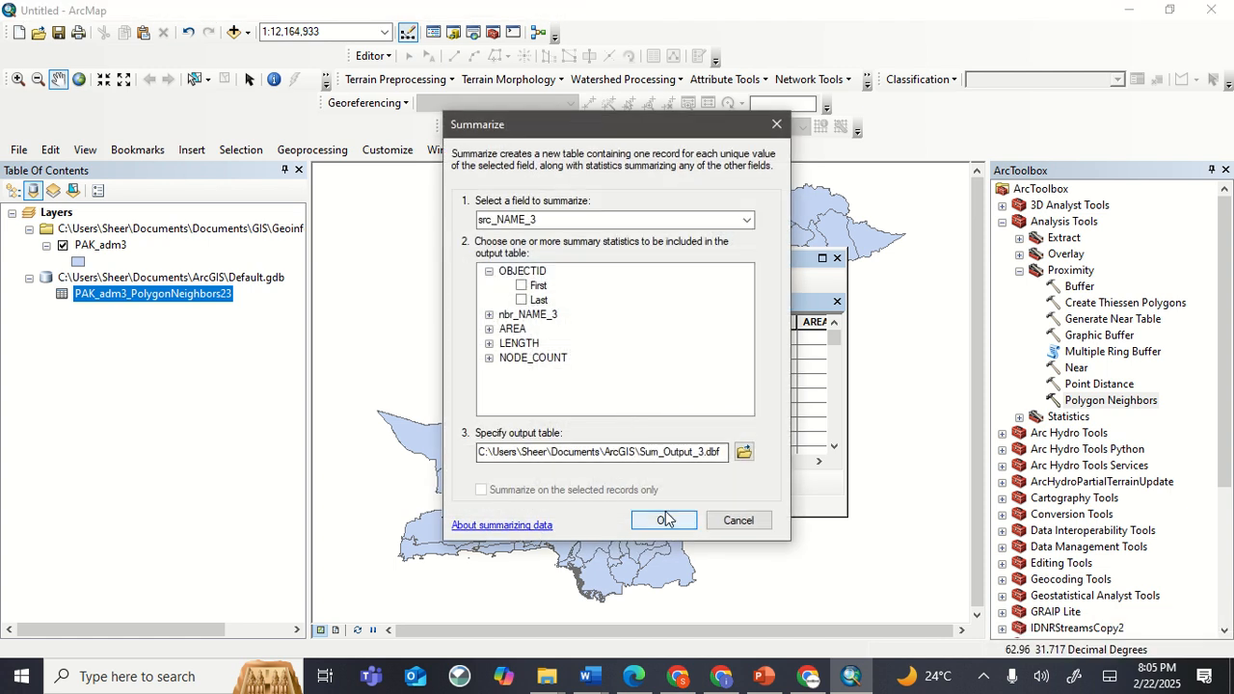
left_click(664, 519)
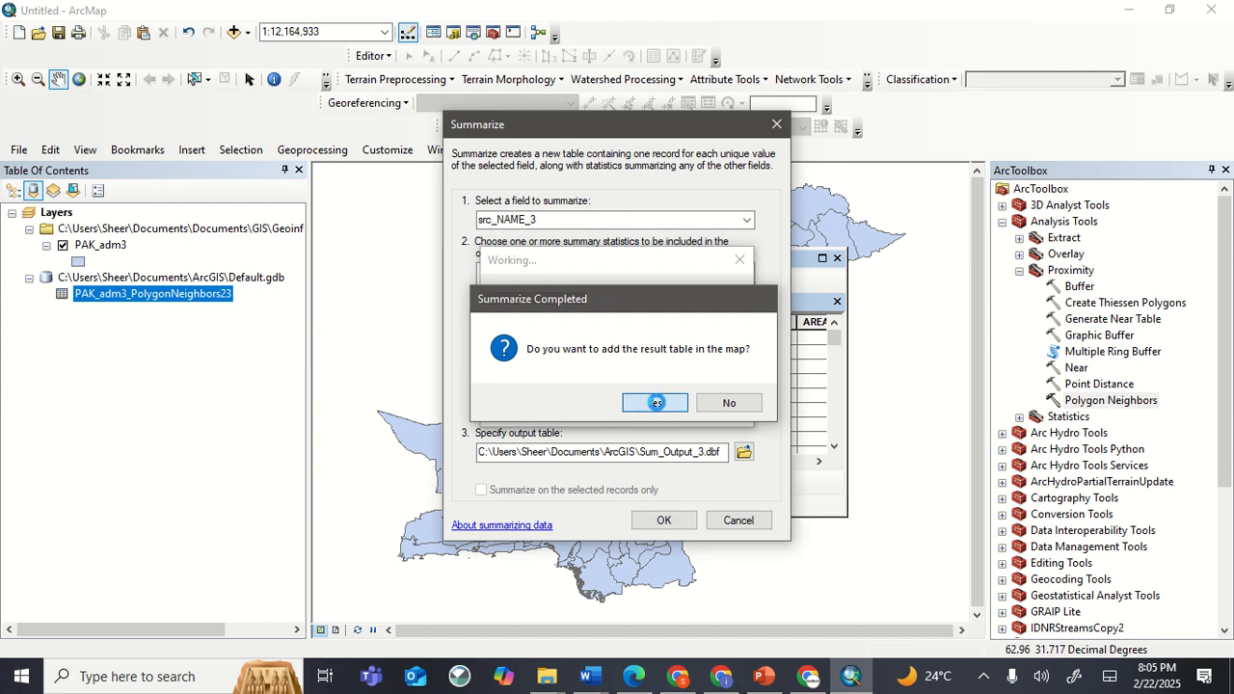
left_click(656, 403)
Switch to Chrome and read the manual's steps 5 to 7 on summarizing and joining, then return to ArcMap and close the table.
left_click(808, 675)
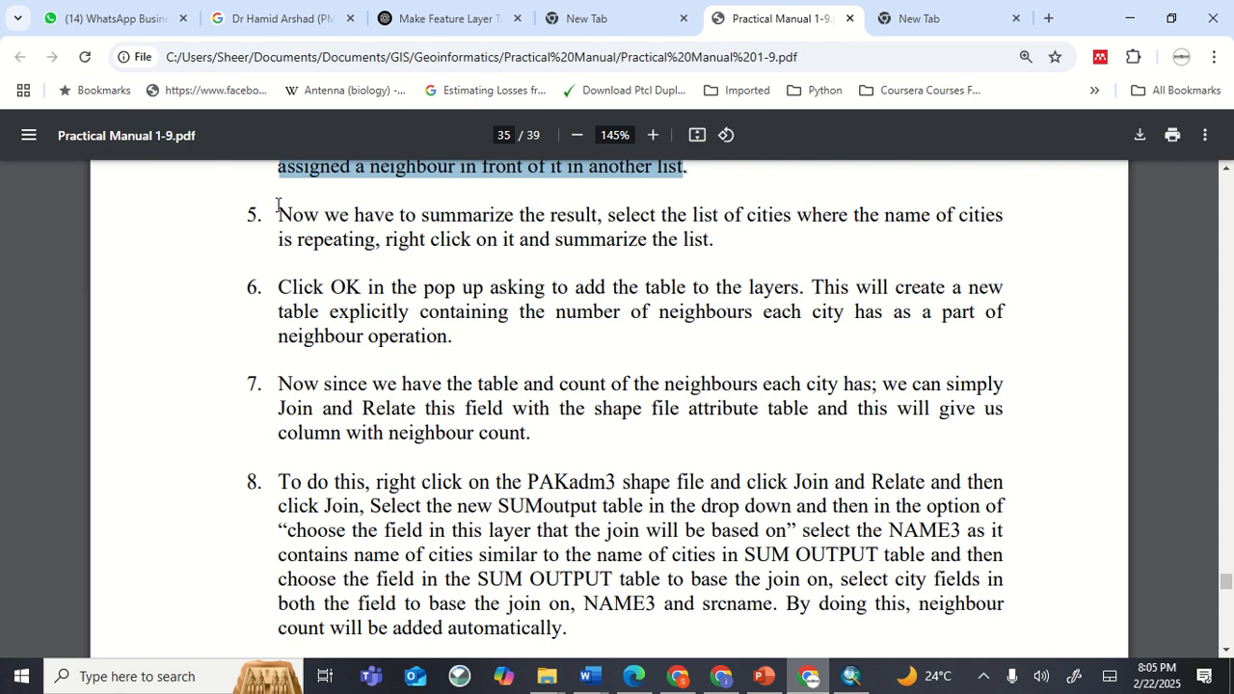
left_click_drag(284, 210, 540, 435)
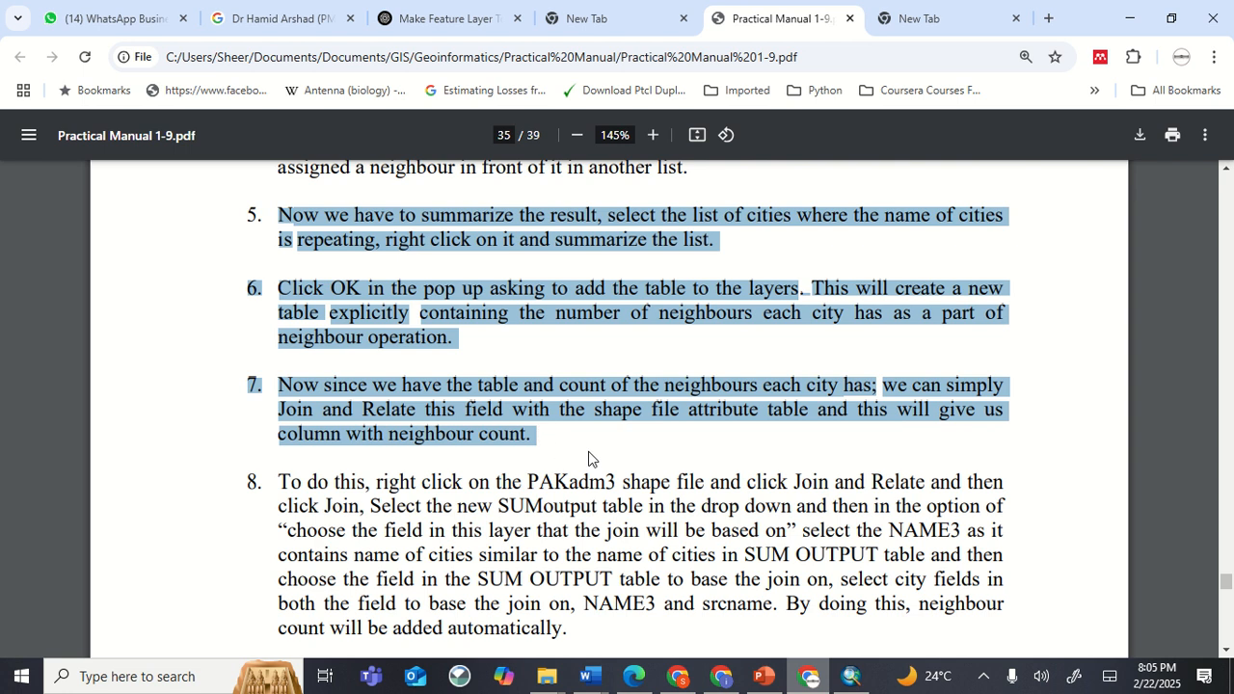
left_click(587, 454)
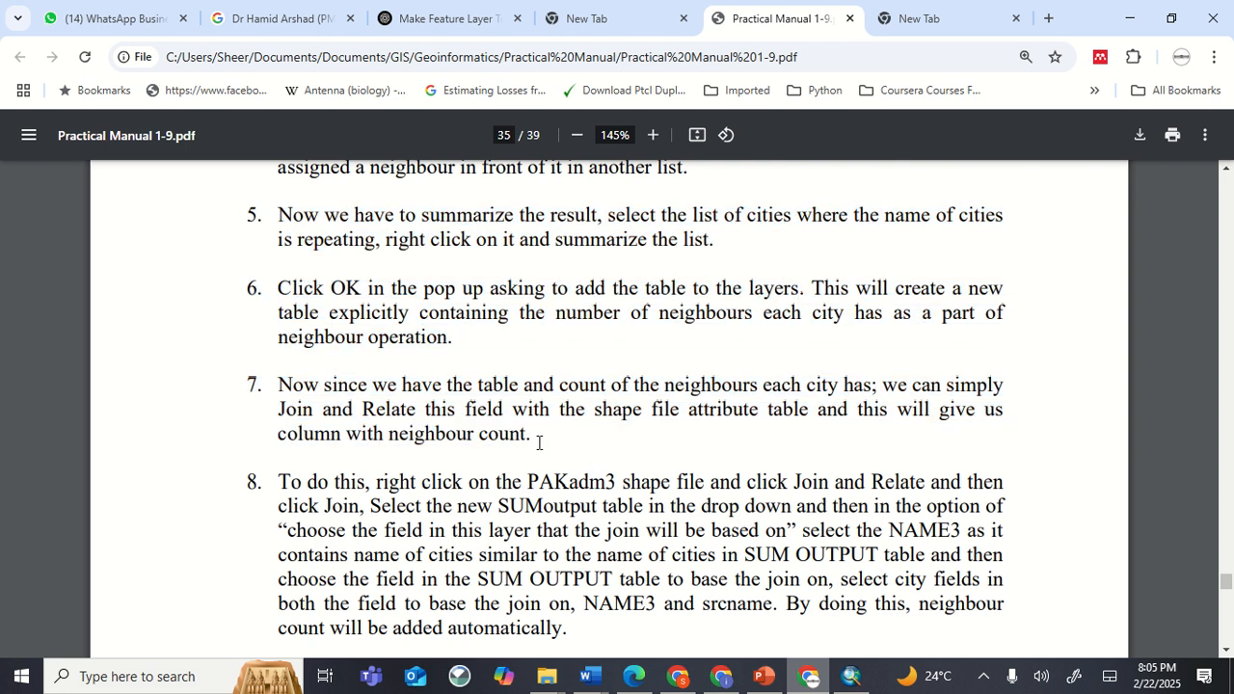
left_click_drag(539, 441, 272, 378)
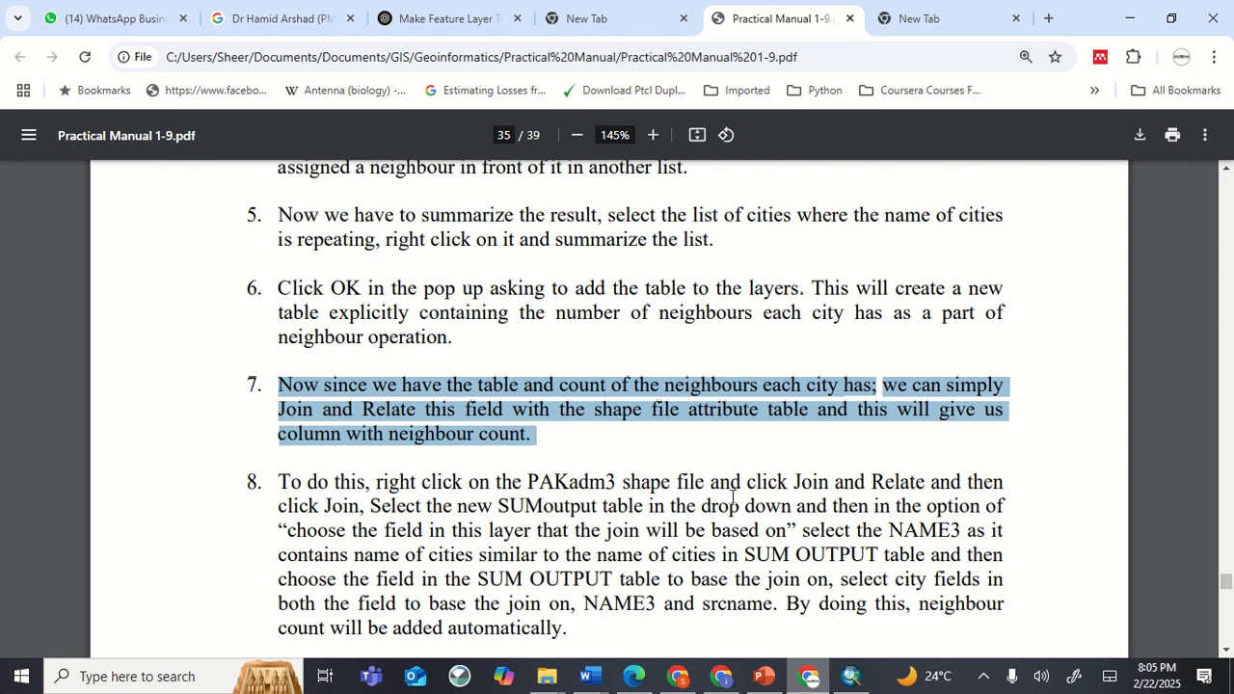
left_click(861, 680)
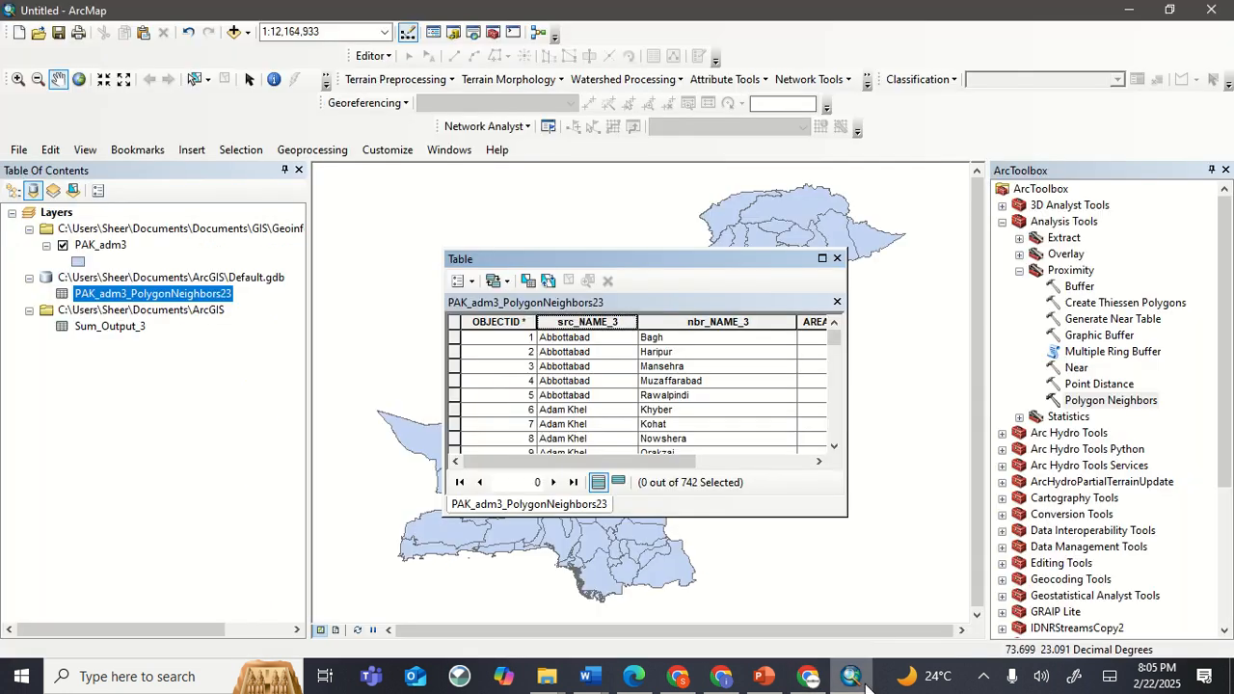
left_click(837, 259)
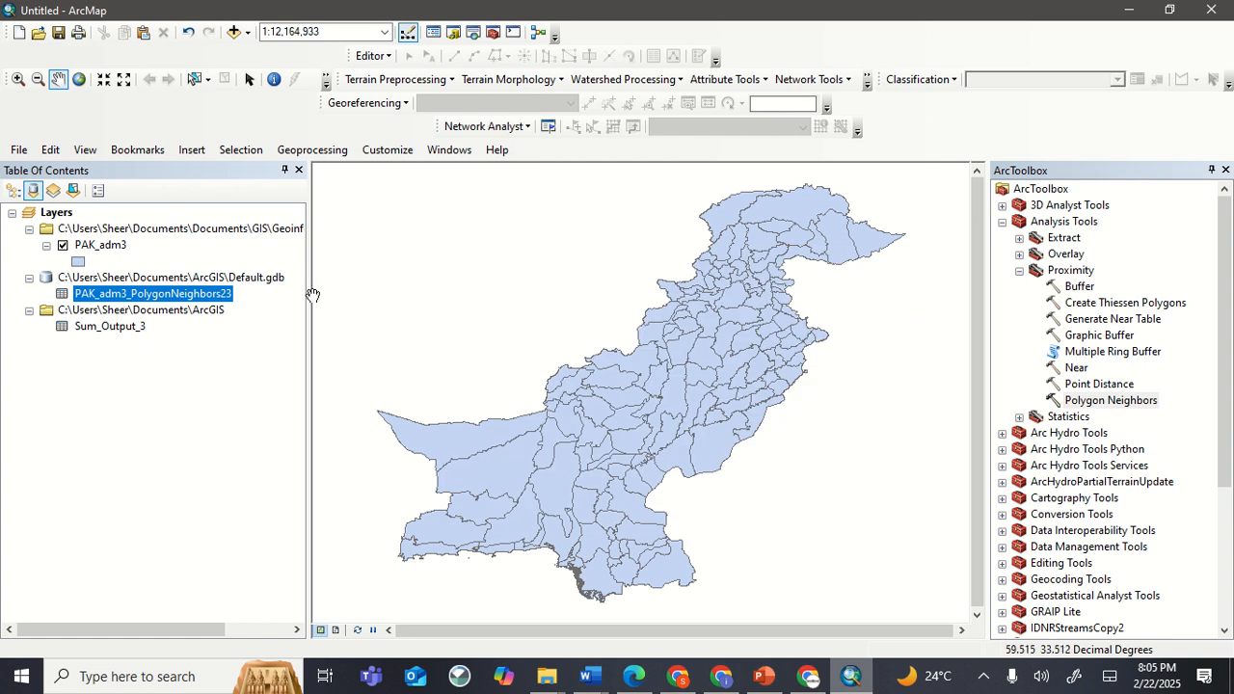
Join the Sum_Output_3 table to PAK_adm3, matching NAME_3 to src_NAME_3 and keeping all records.
right_click(100, 246)
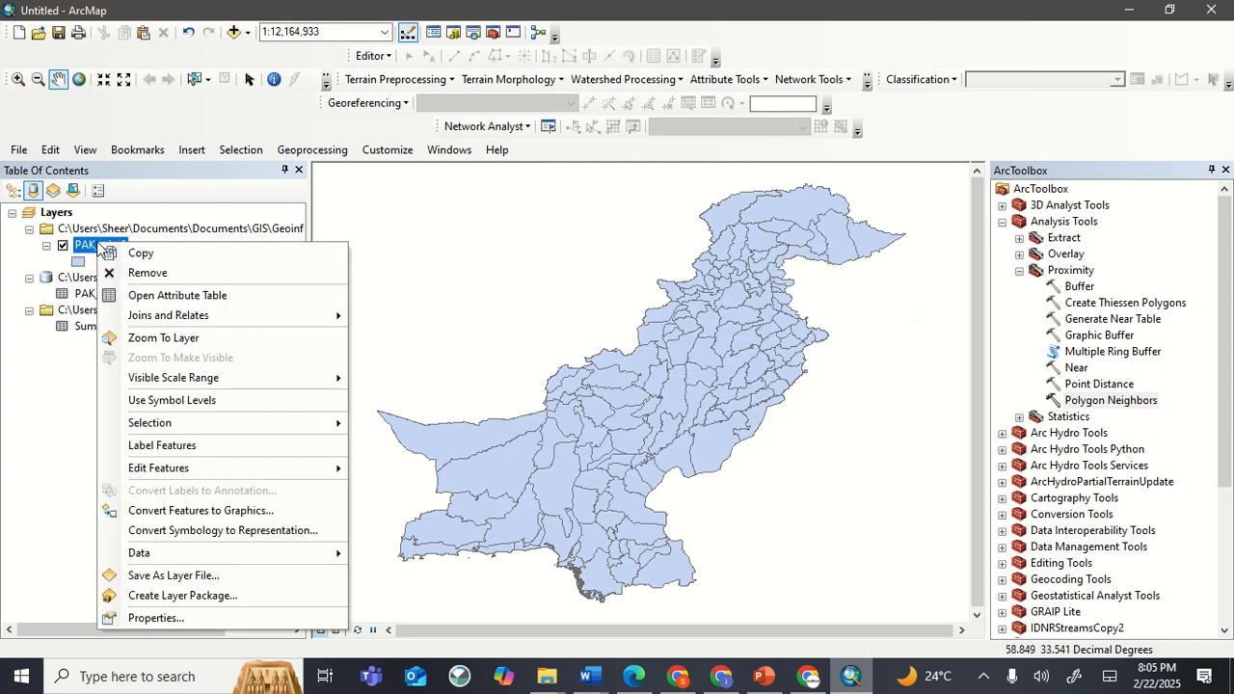
mouse_move(338, 316)
left_click(388, 317)
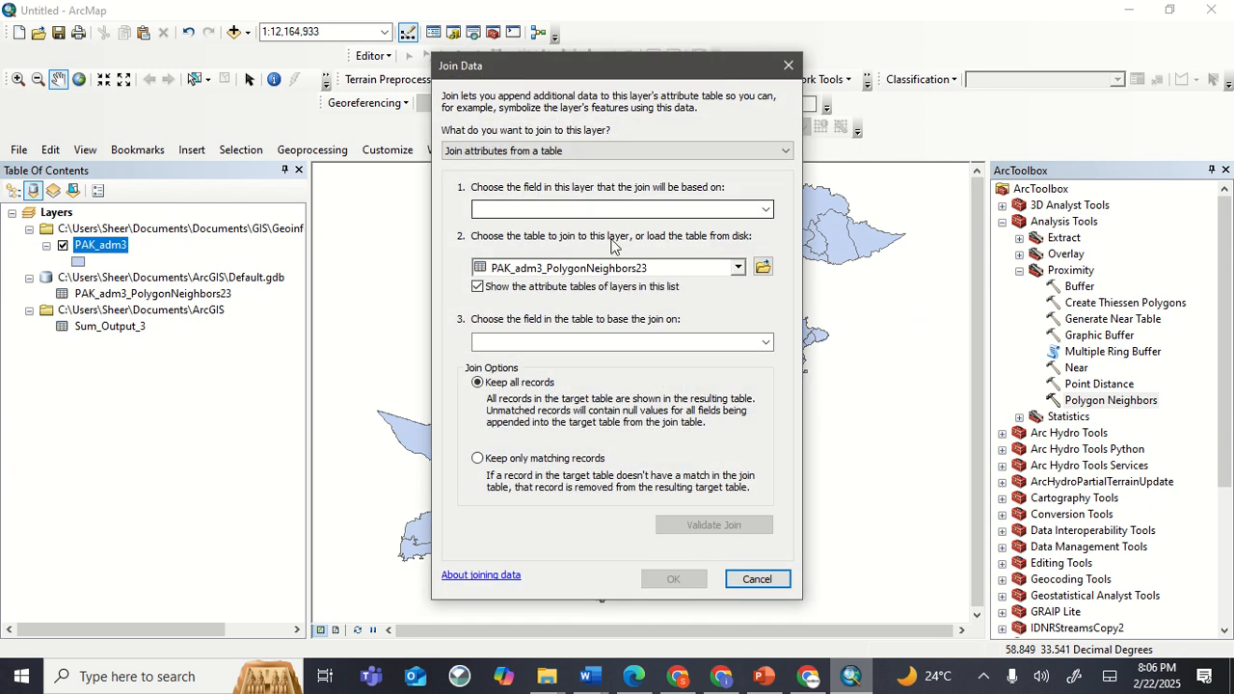
left_click(622, 268)
left_click(568, 305)
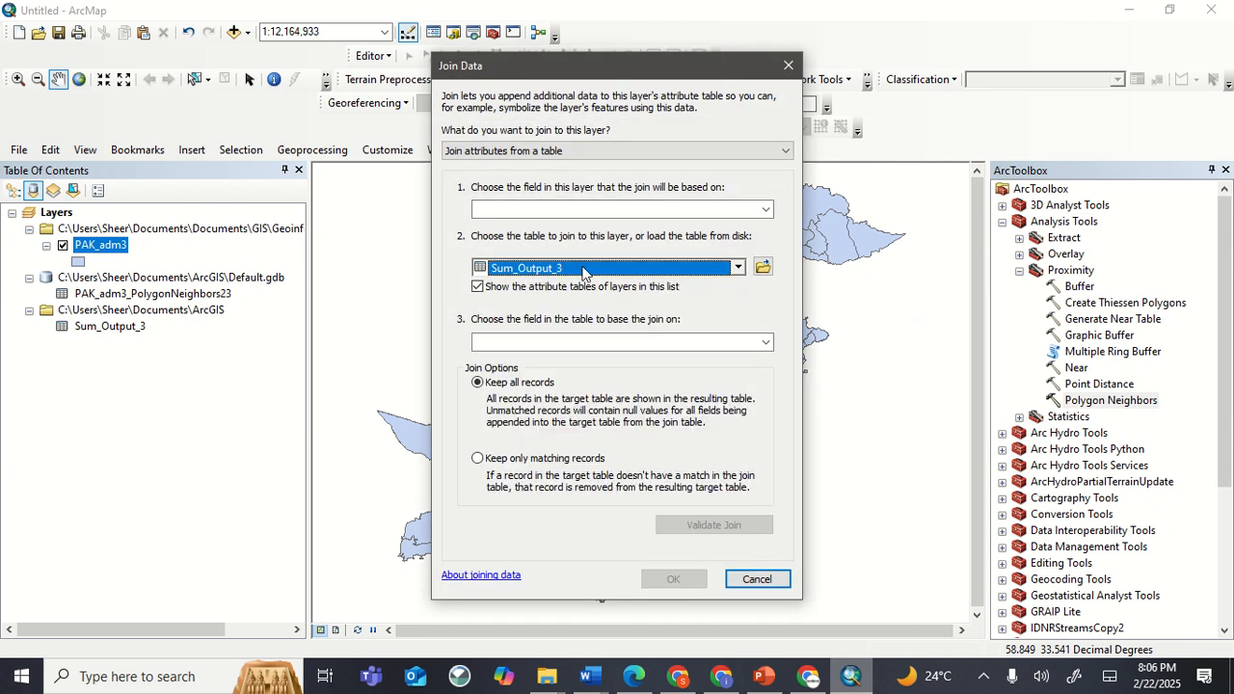
left_click(598, 209)
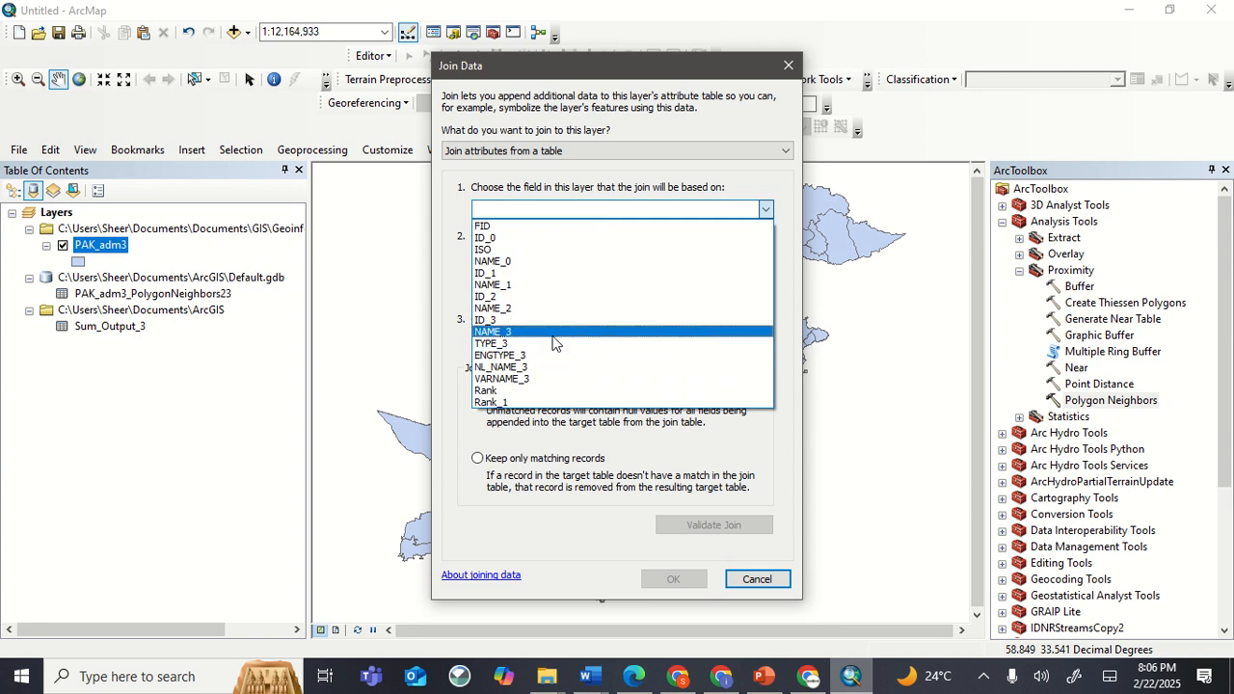
left_click(553, 333)
left_click(690, 580)
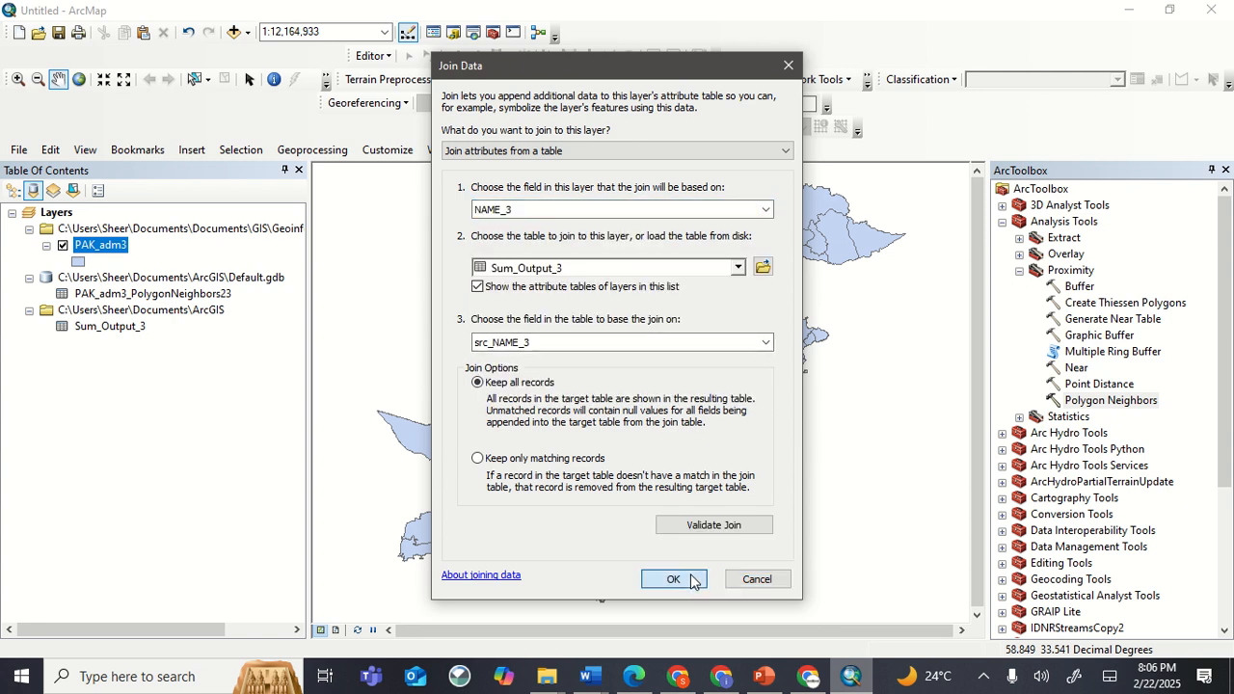
Switch to Chrome to read the manual's steps 8 and 9 on the join and the labels, and return to ArcMap.
left_click(808, 676)
left_click_drag(280, 483, 564, 630)
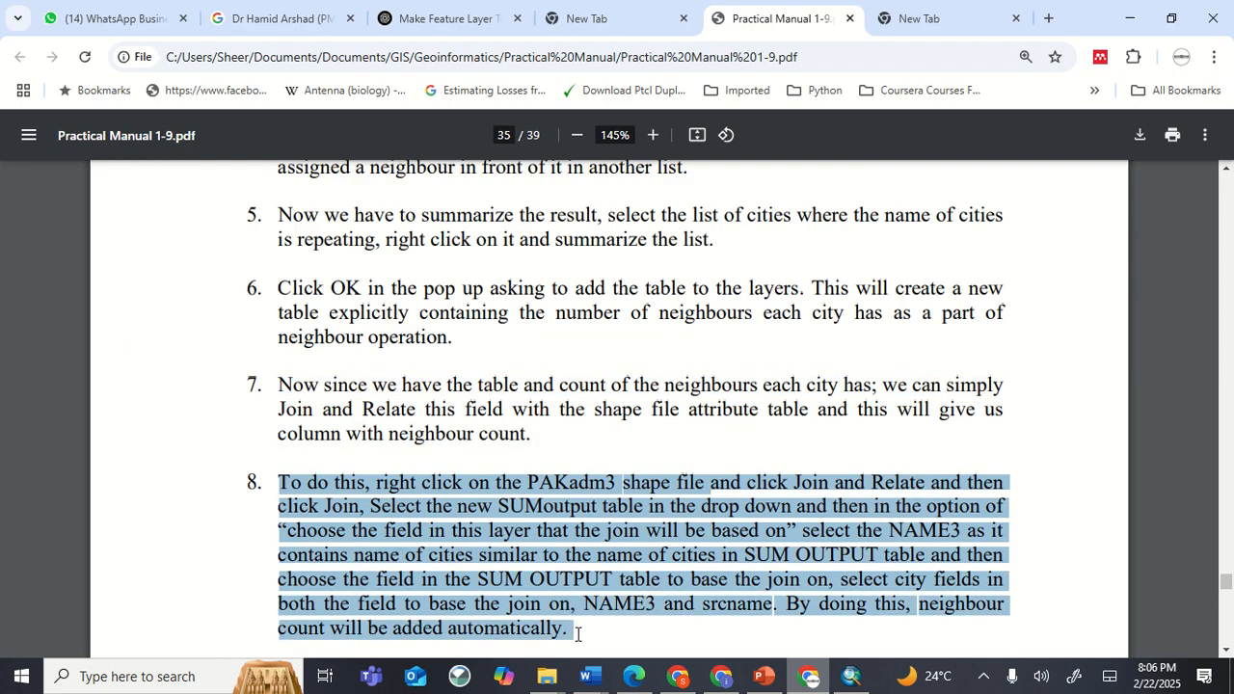
scroll(745, 615, "down", 2)
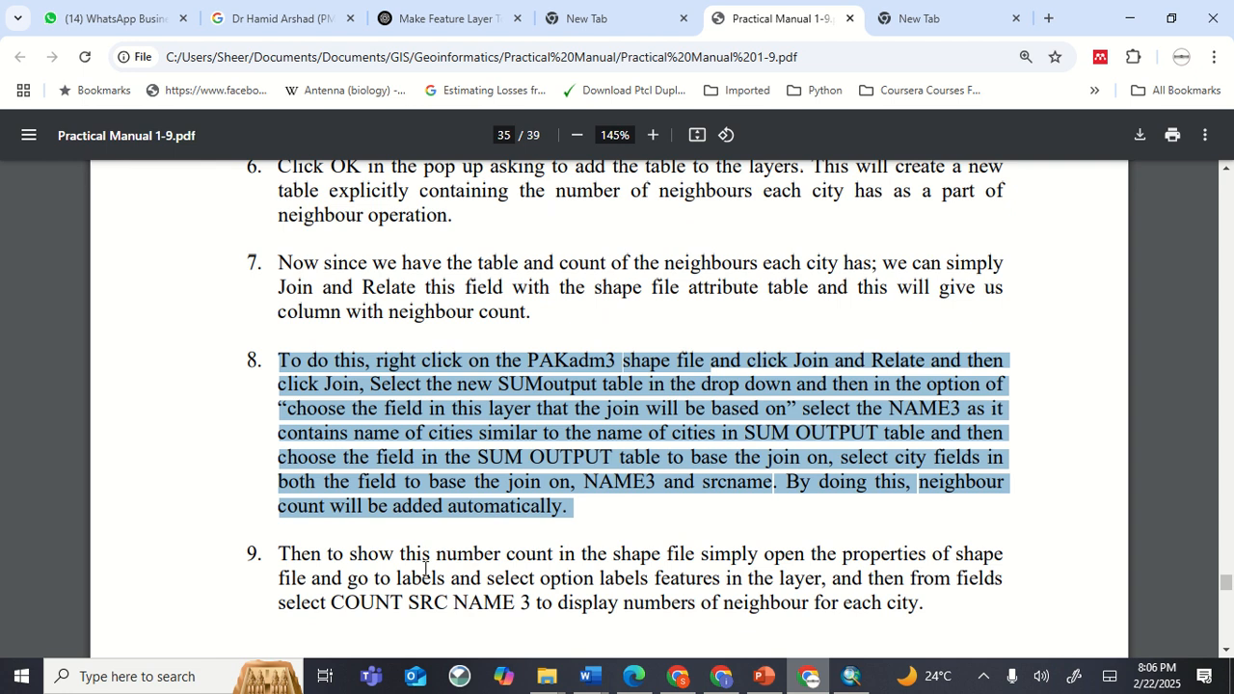
left_click_drag(285, 553, 935, 617)
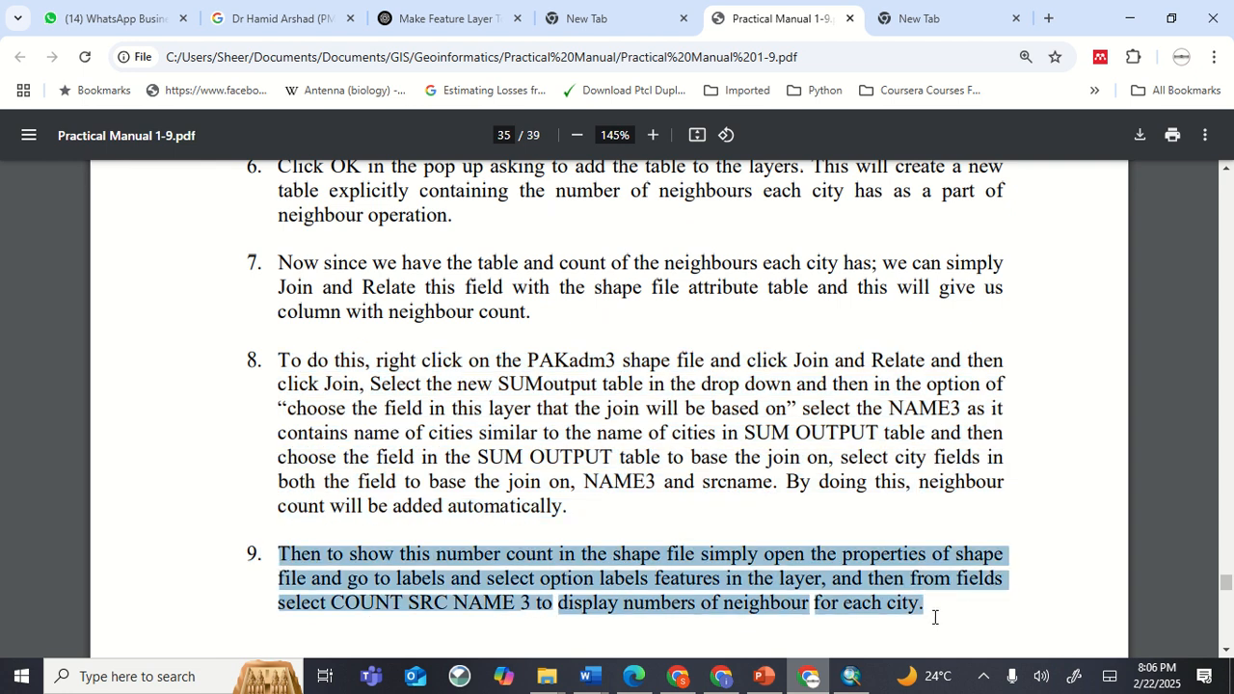
left_click(851, 675)
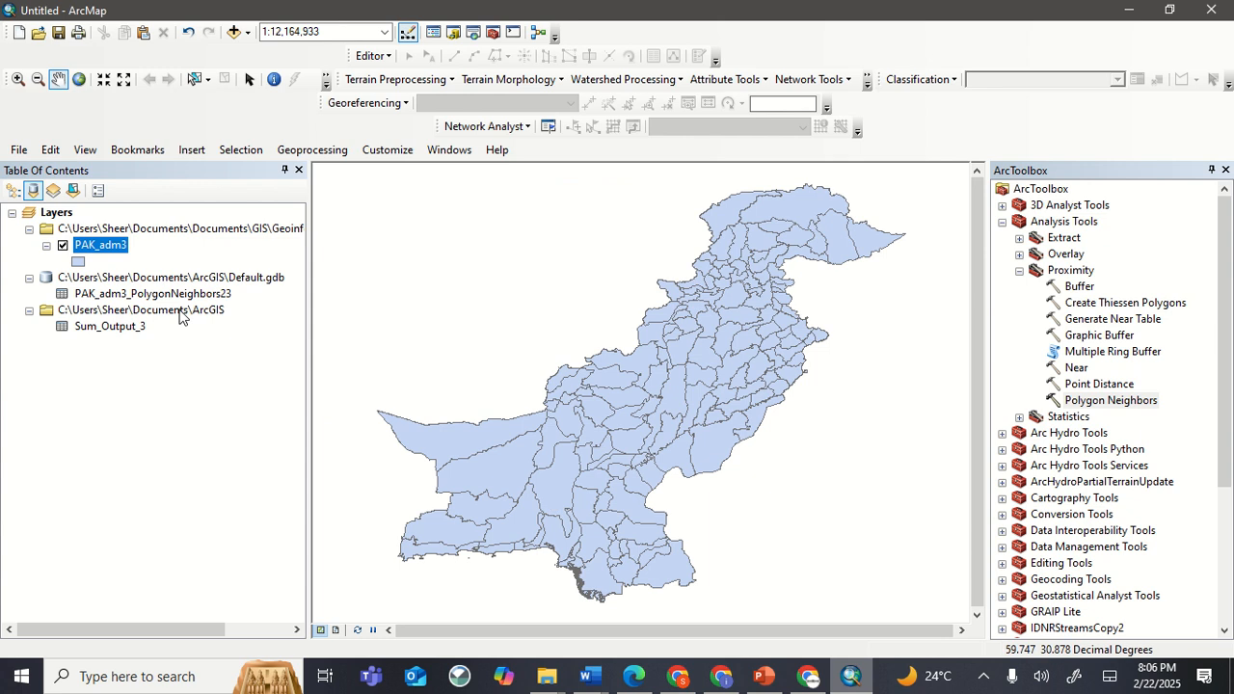
Turn on labels for the PAK_adm3 layer using Count_src_NAME_3 as the label field.
right_click(106, 247)
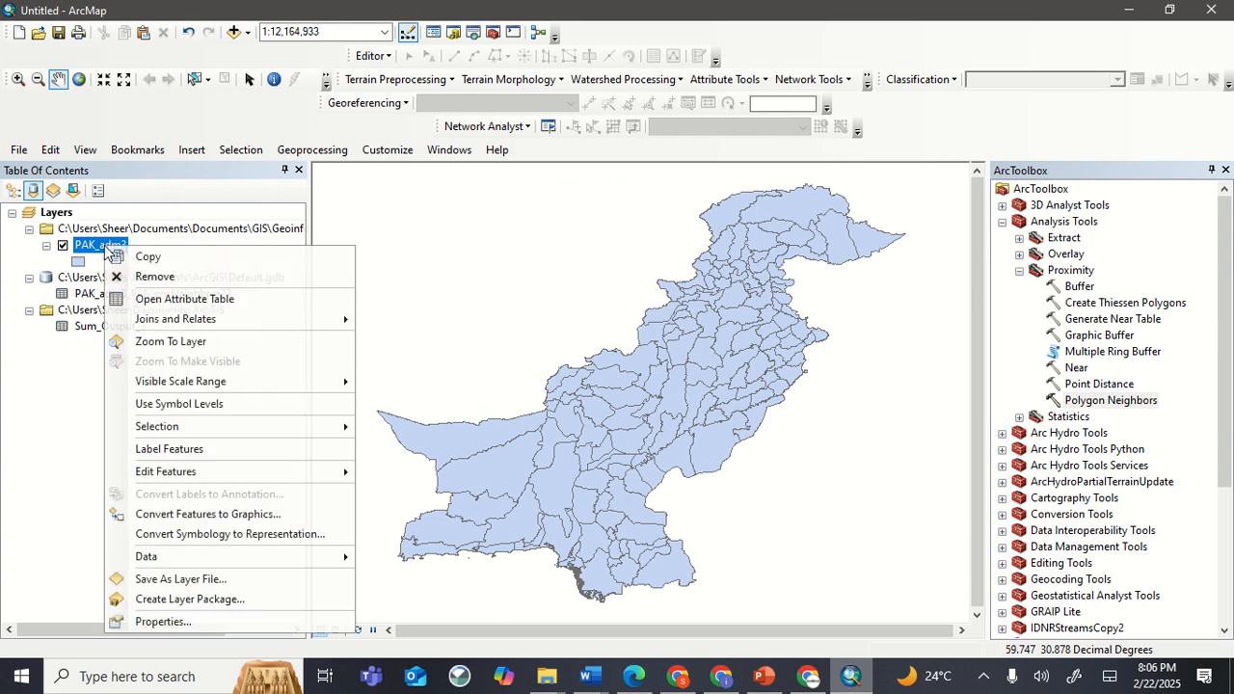
left_click(162, 622)
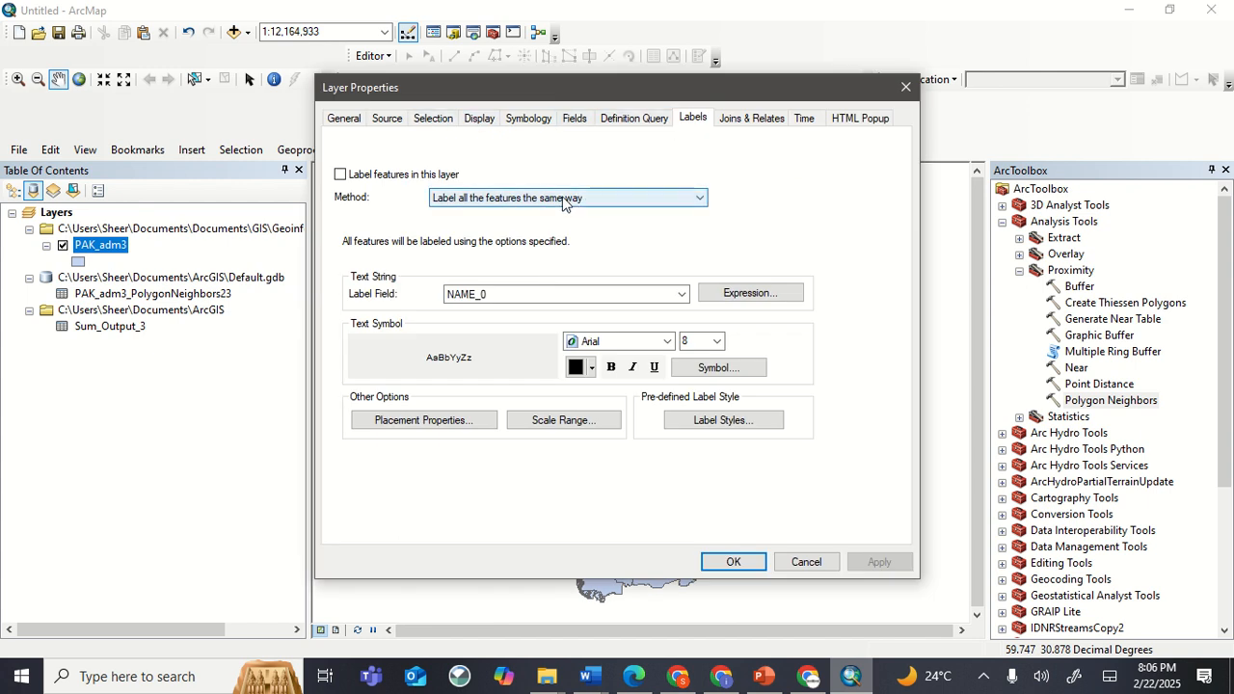
left_click(592, 295)
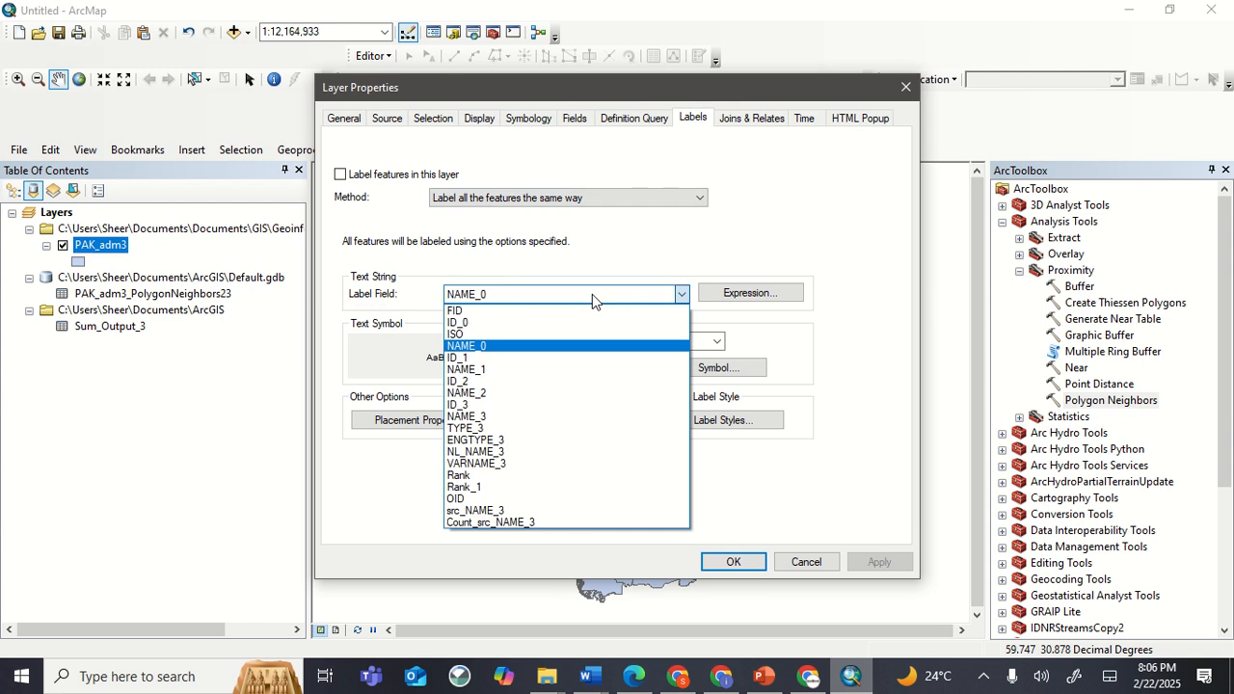
left_click(540, 522)
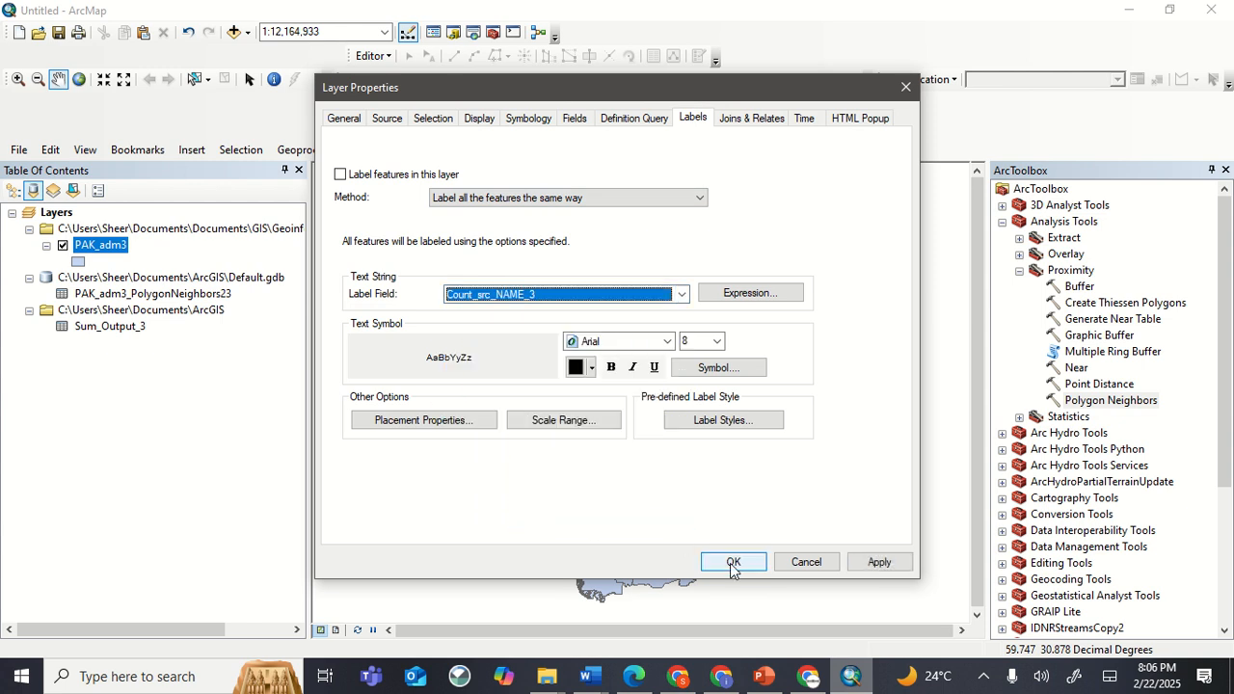
left_click(366, 180)
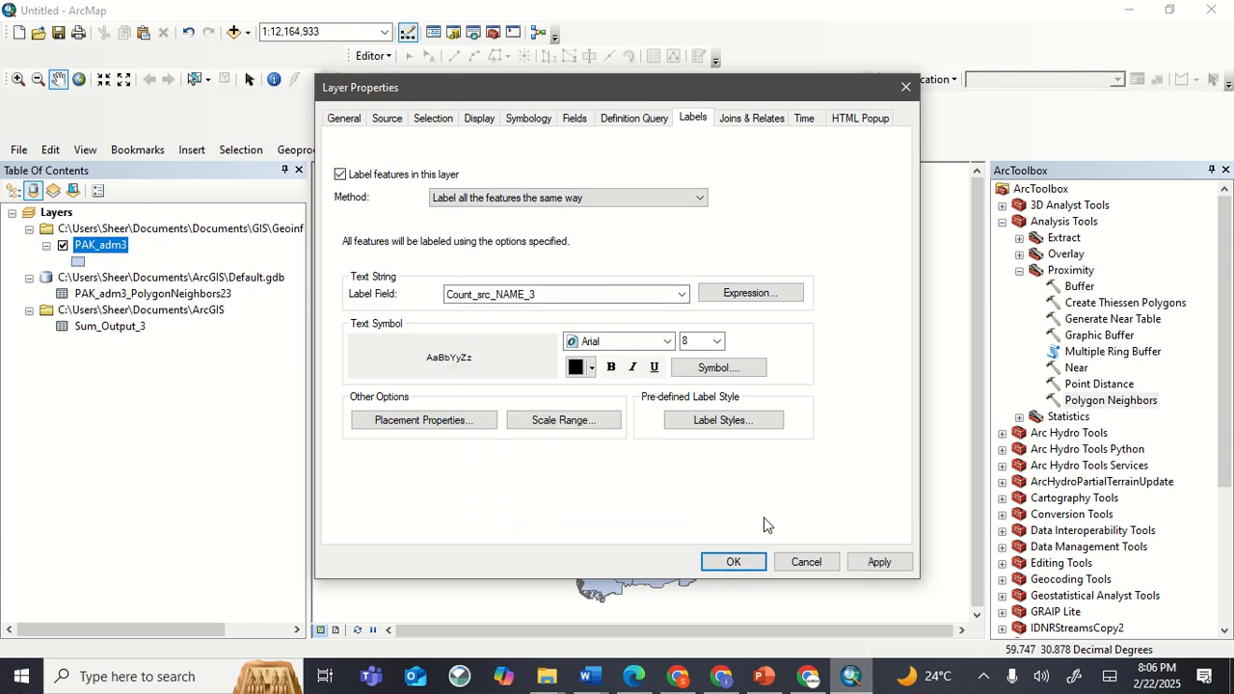
left_click(760, 561)
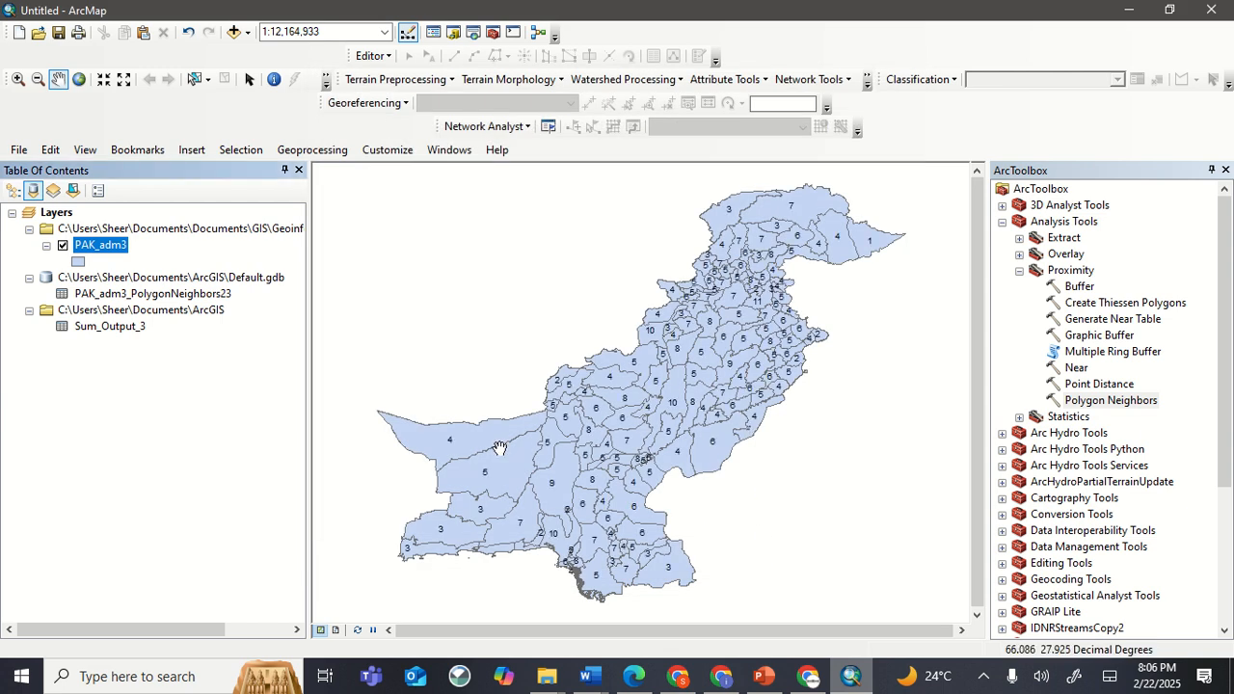
Switch the map display to Layout View.
left_click(165, 152)
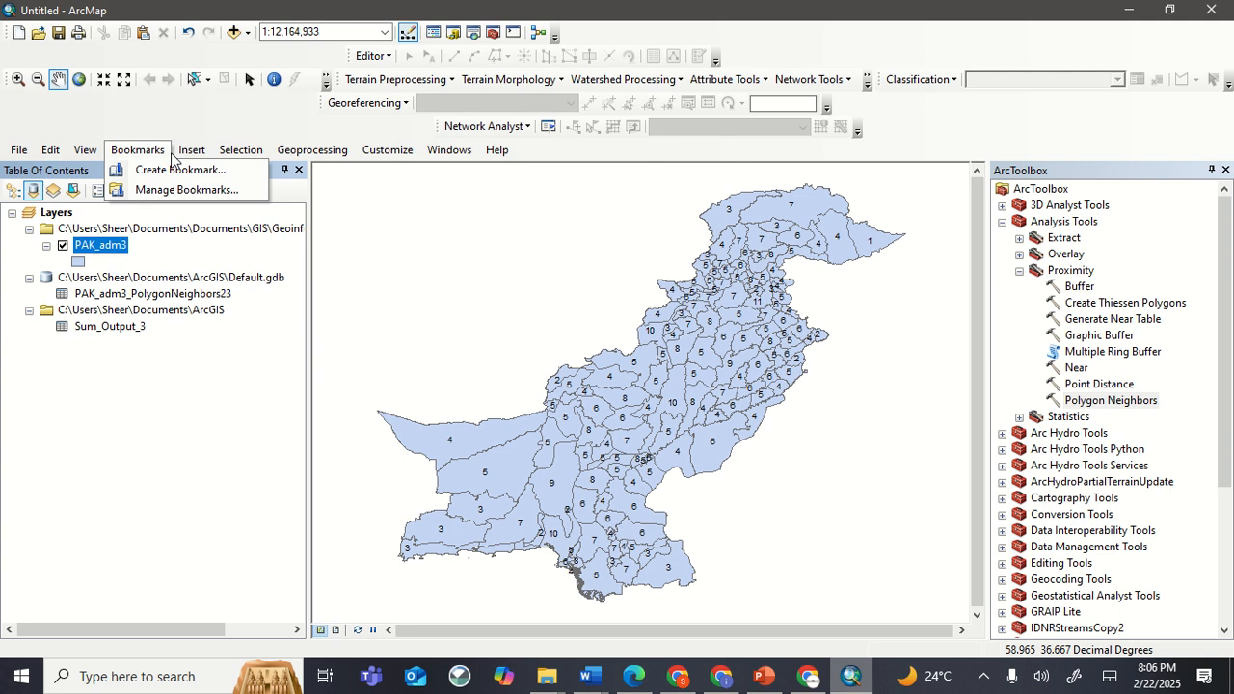
mouse_move(85, 149)
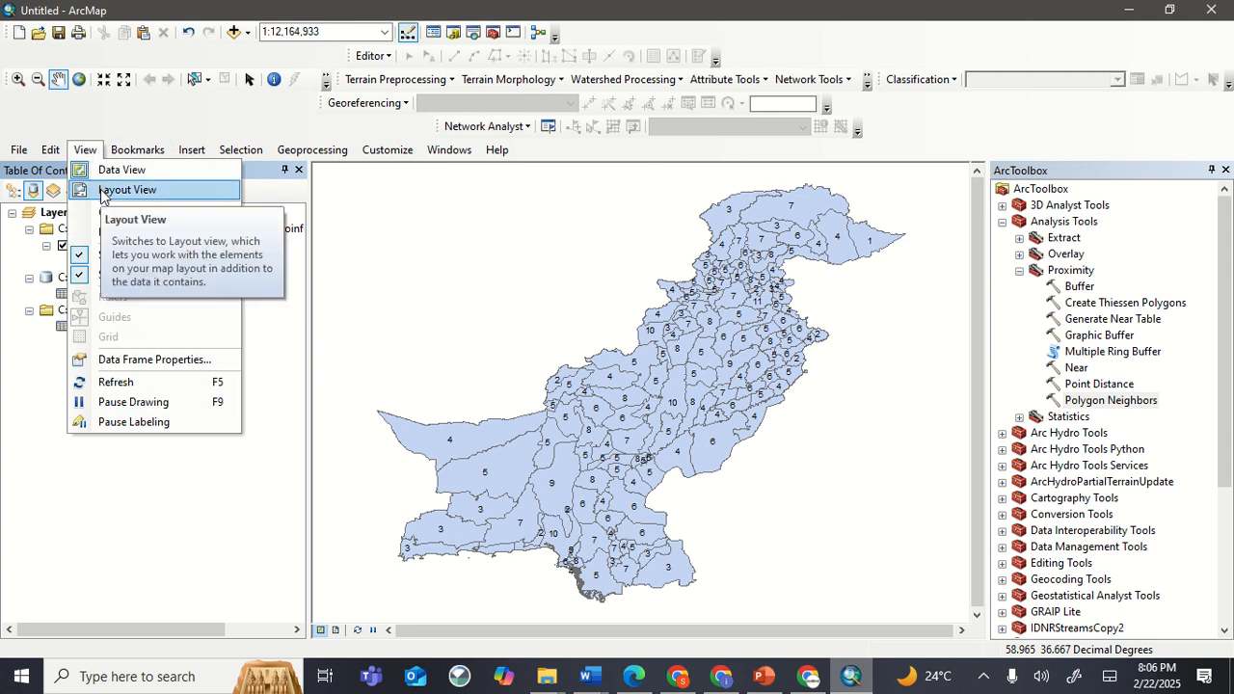
left_click(101, 192)
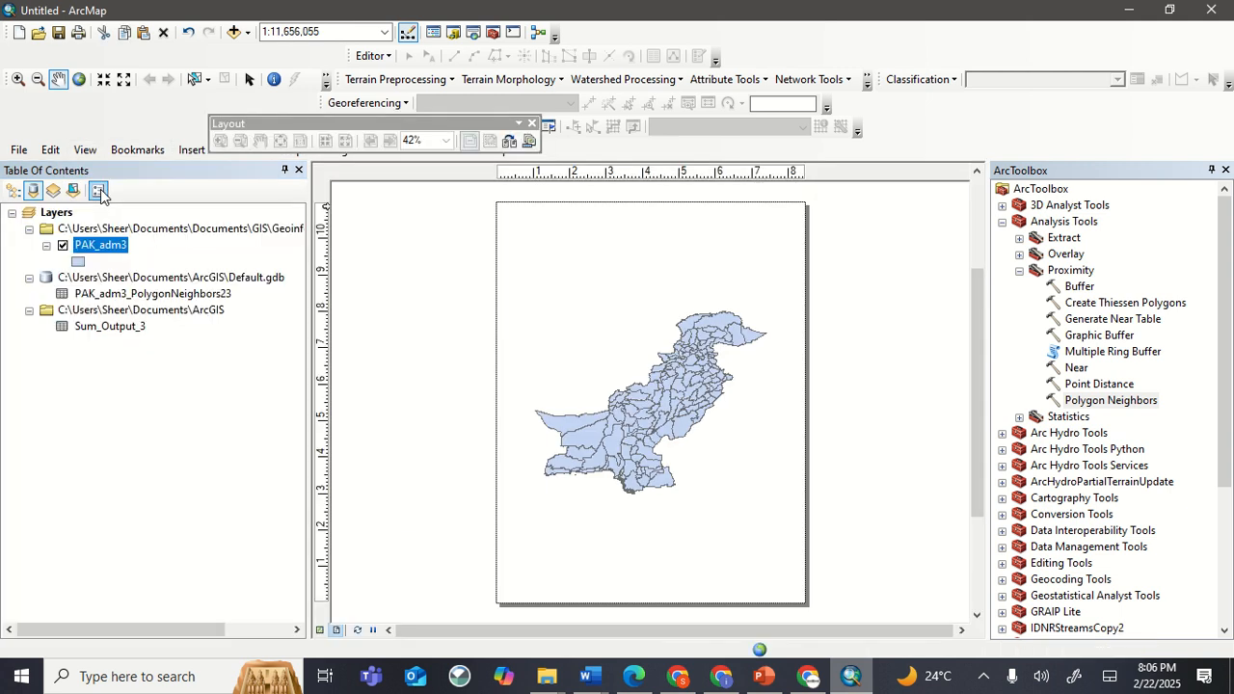
Insert the title "Neighbourhood Operation" on the map layout.
left_click(179, 153)
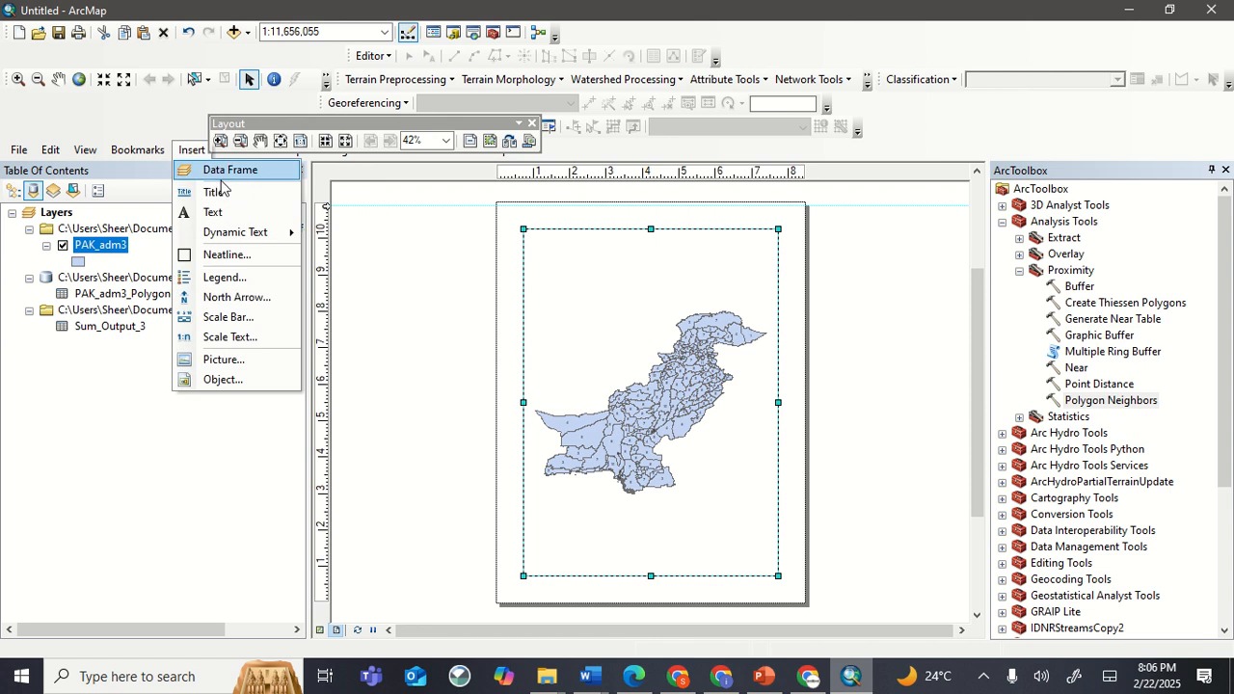
mouse_move(277, 240)
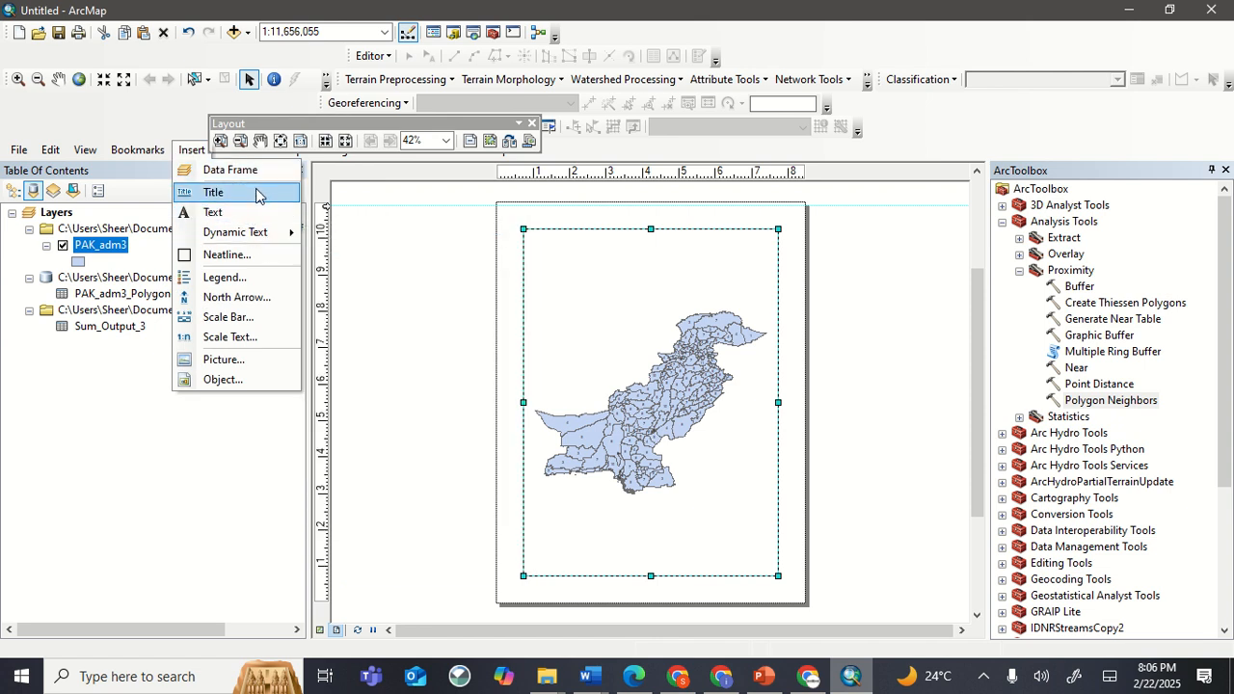
left_click(220, 192)
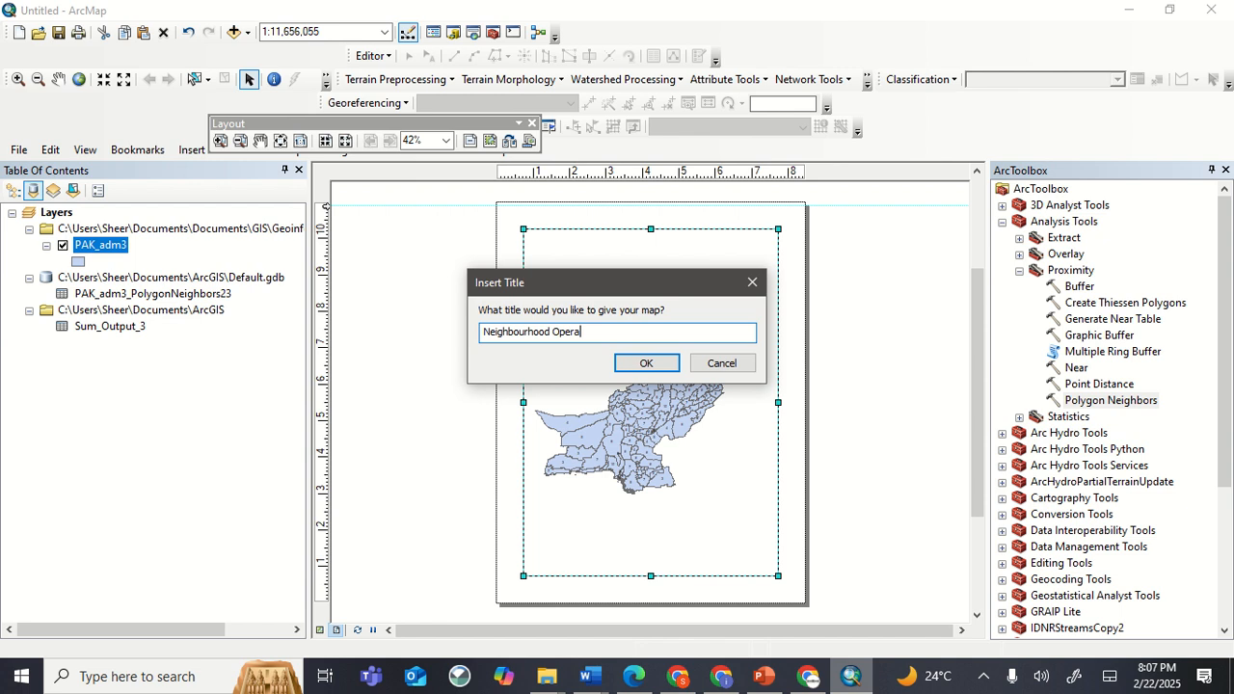
left_click(623, 365)
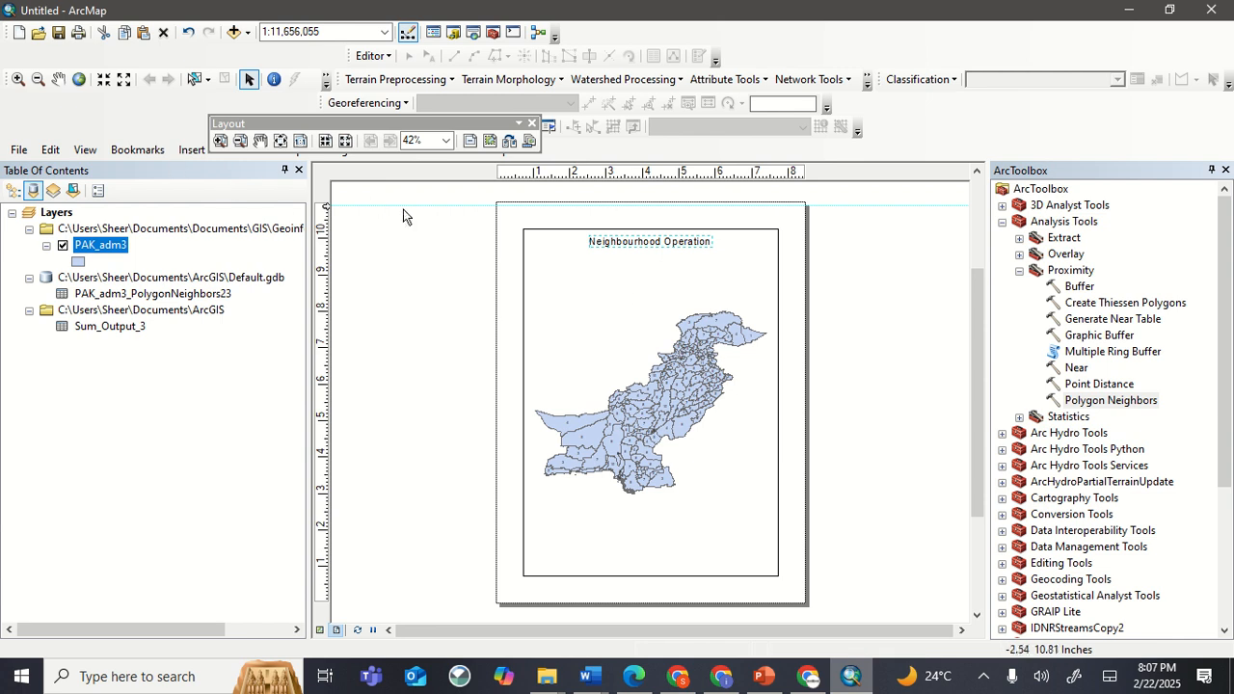
Insert Current Date and Current Time dynamic texts, placing them one below the other beside the map's lower right part.
left_click(199, 149)
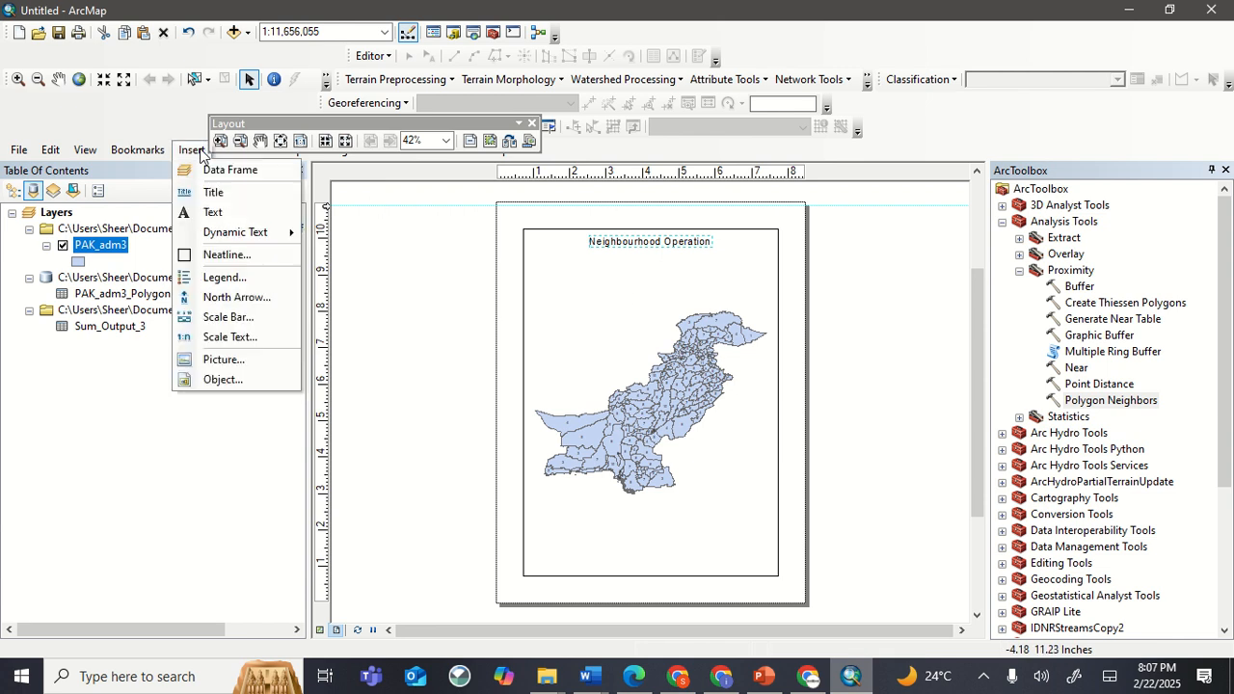
mouse_move(241, 232)
left_click(362, 234)
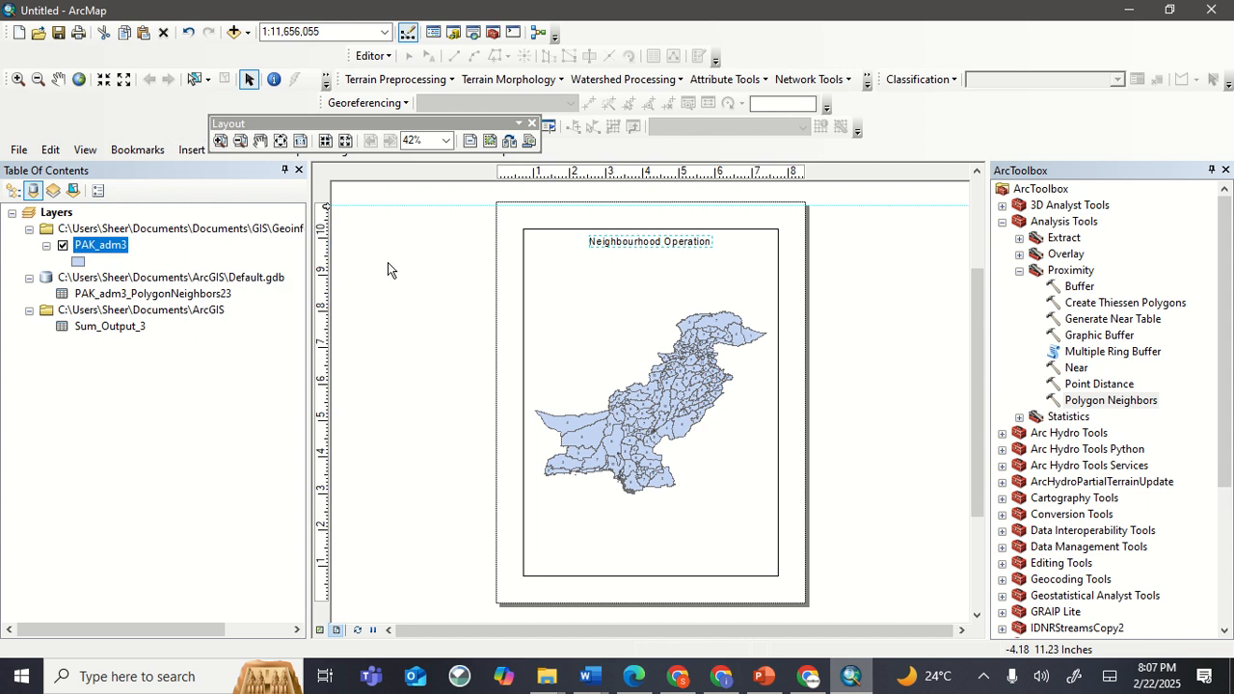
left_click_drag(675, 405, 749, 427)
left_click(190, 150)
mouse_move(253, 233)
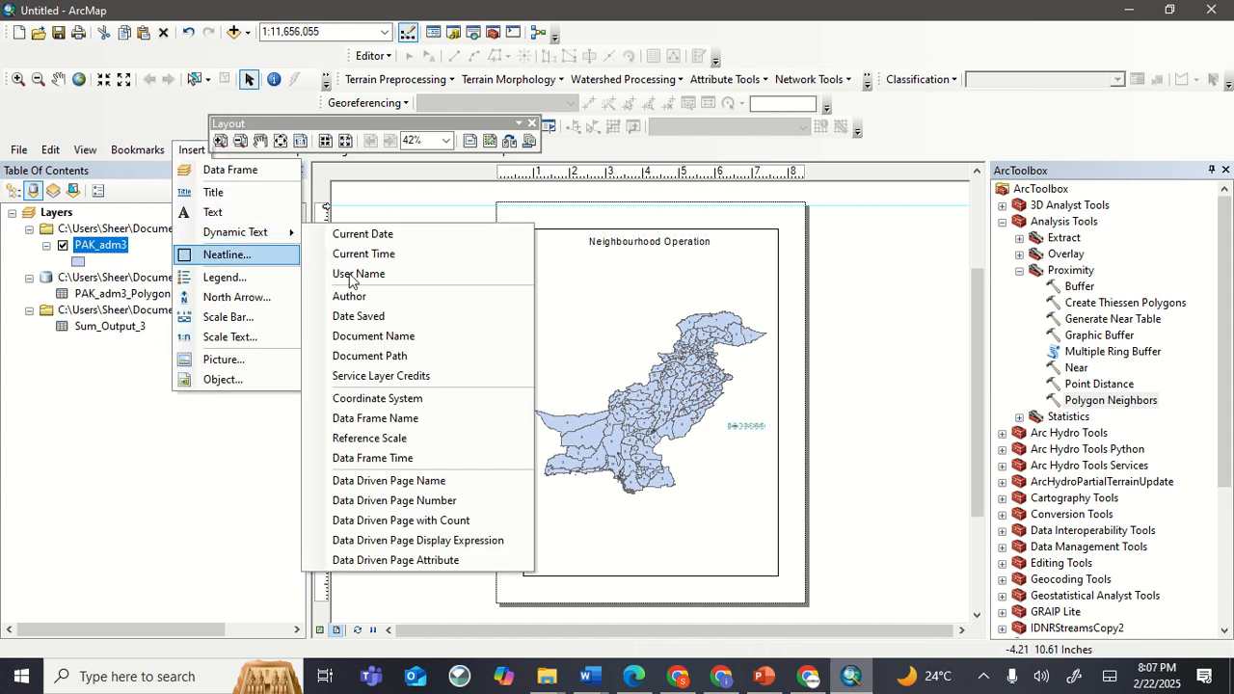
left_click(362, 257)
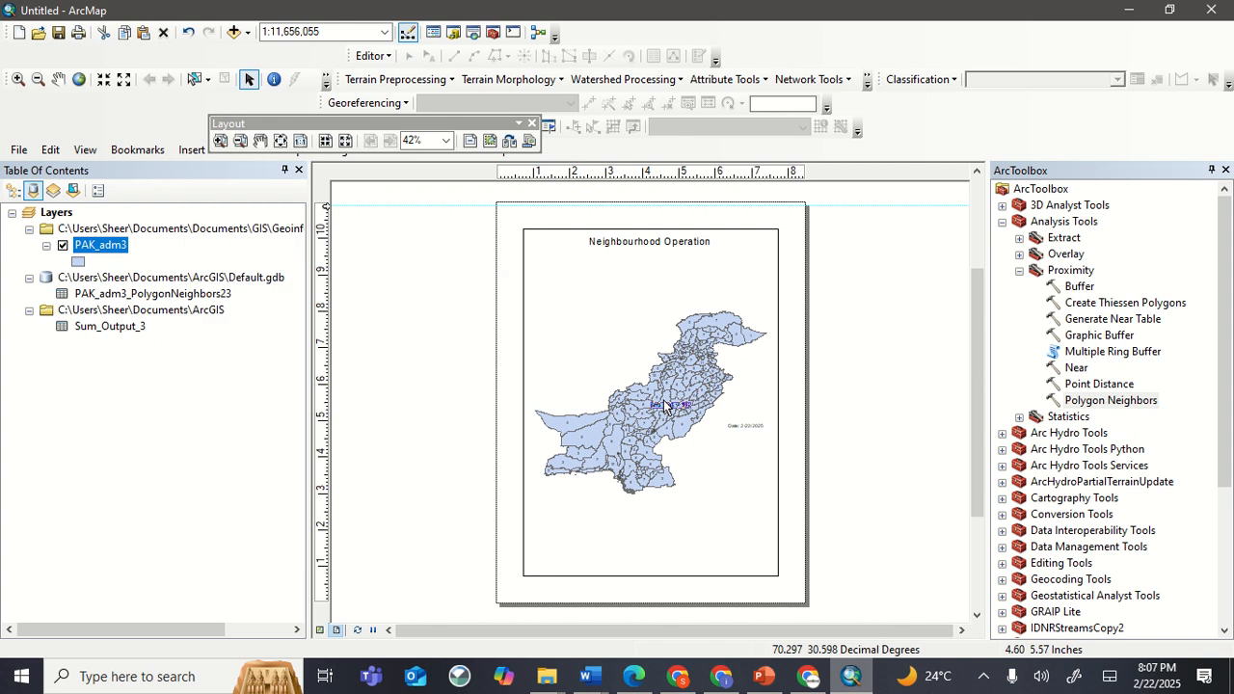
left_click_drag(666, 407, 741, 442)
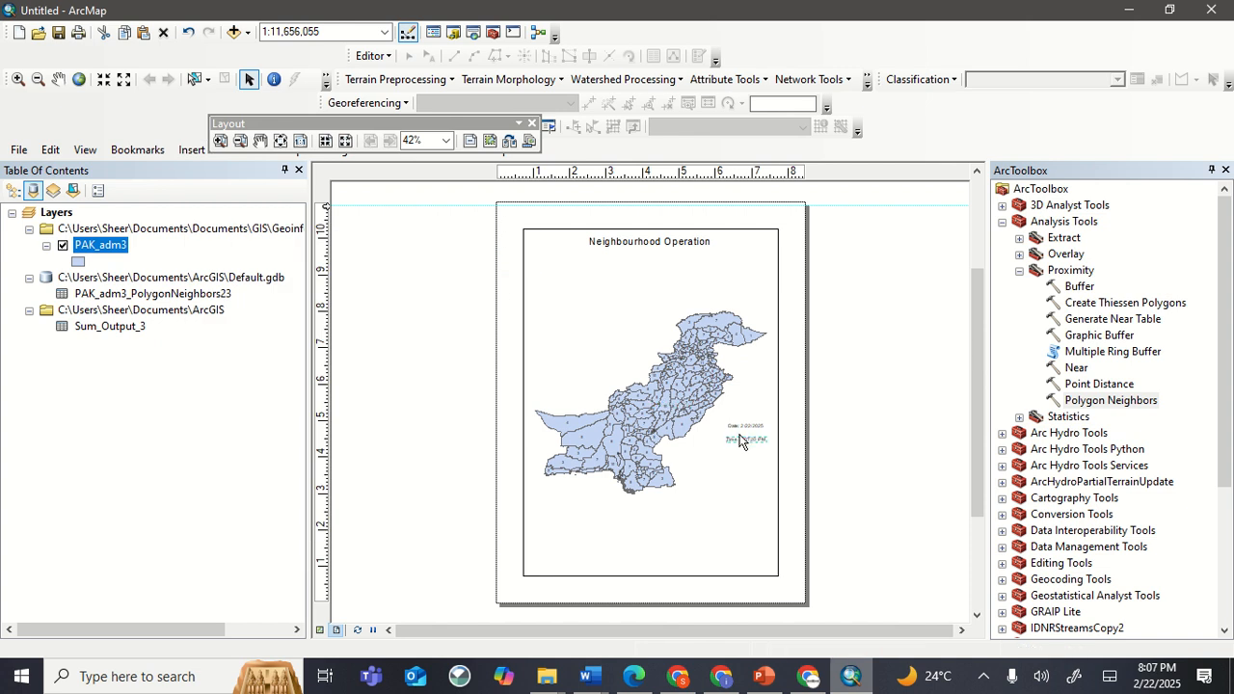
Insert User Name and Author dynamic texts and stack them below the time text.
left_click(203, 149)
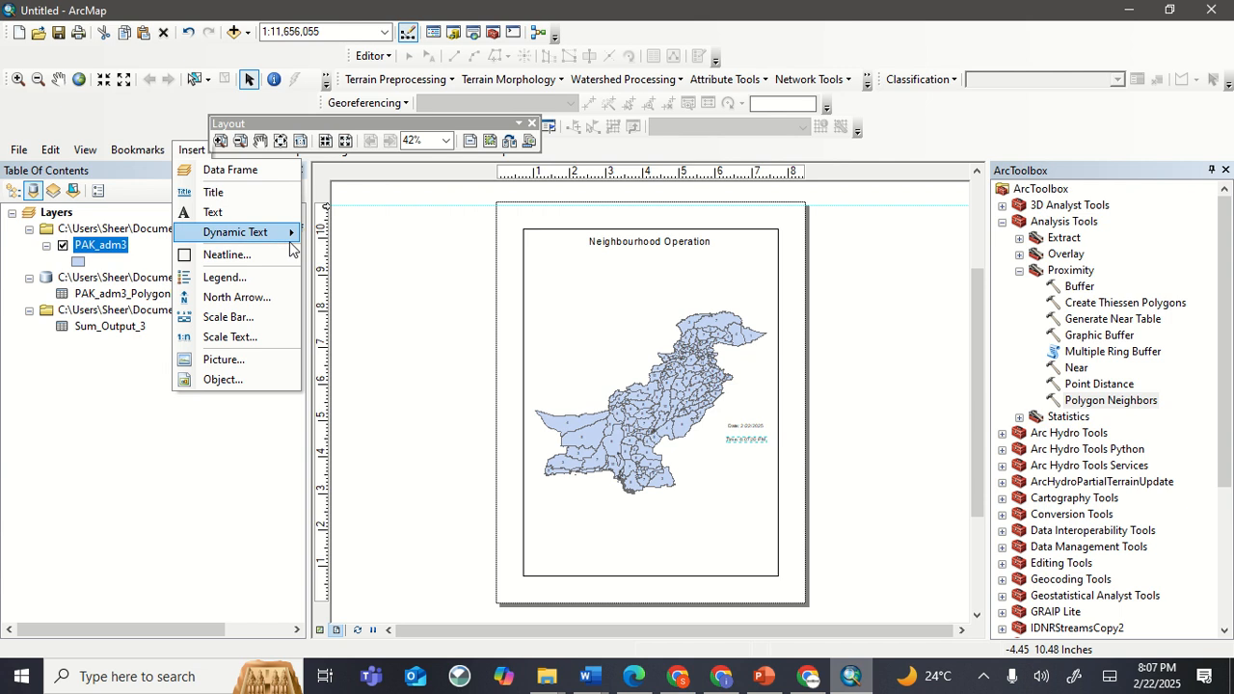
mouse_move(253, 232)
left_click(359, 274)
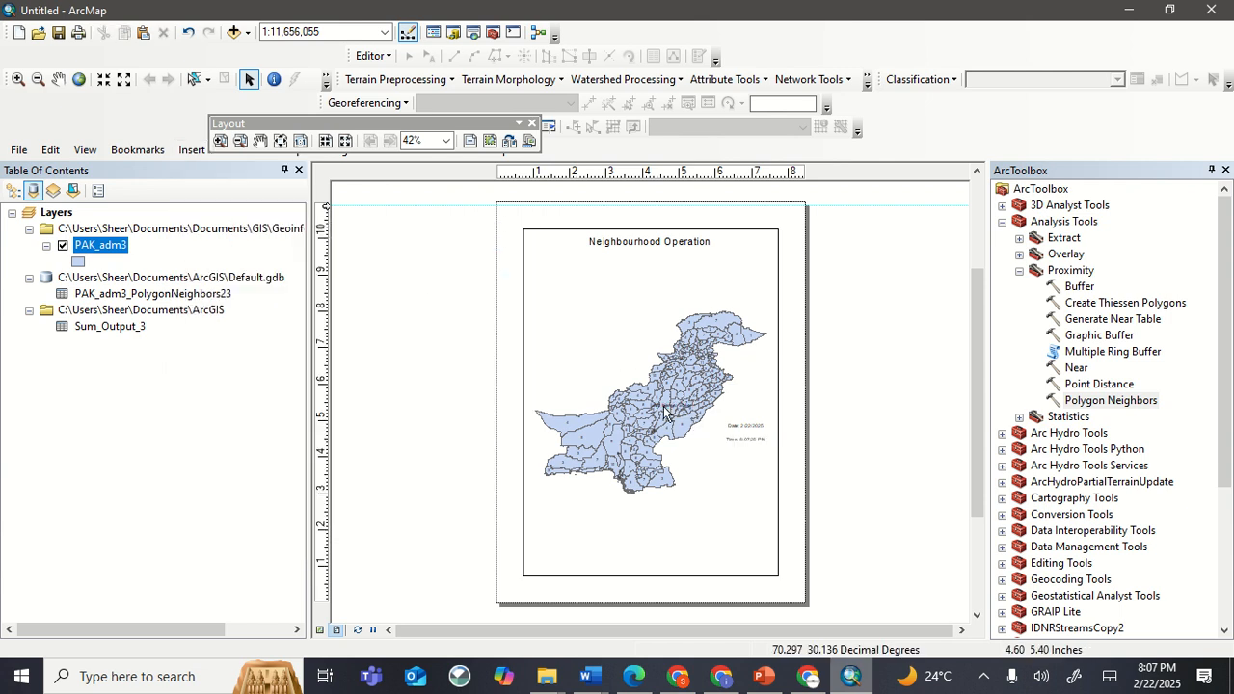
left_click(709, 439)
left_click(665, 407)
left_click_drag(664, 407, 744, 455)
left_click(192, 150)
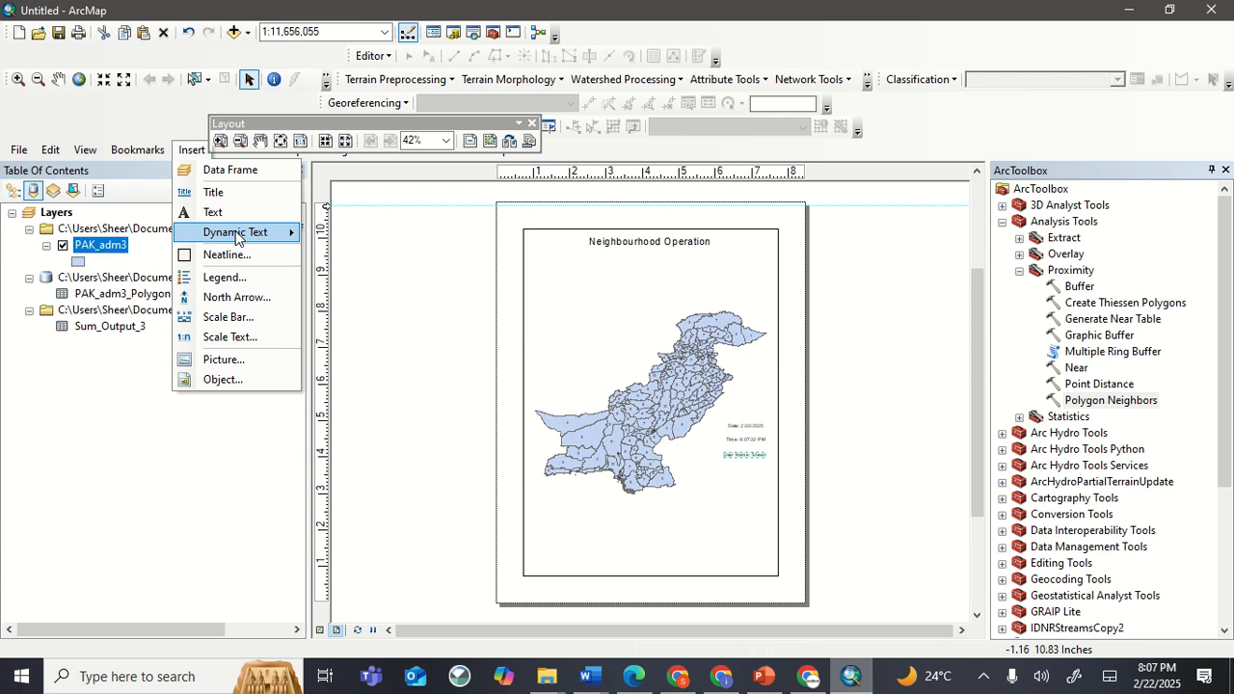
mouse_move(236, 234)
left_click(349, 296)
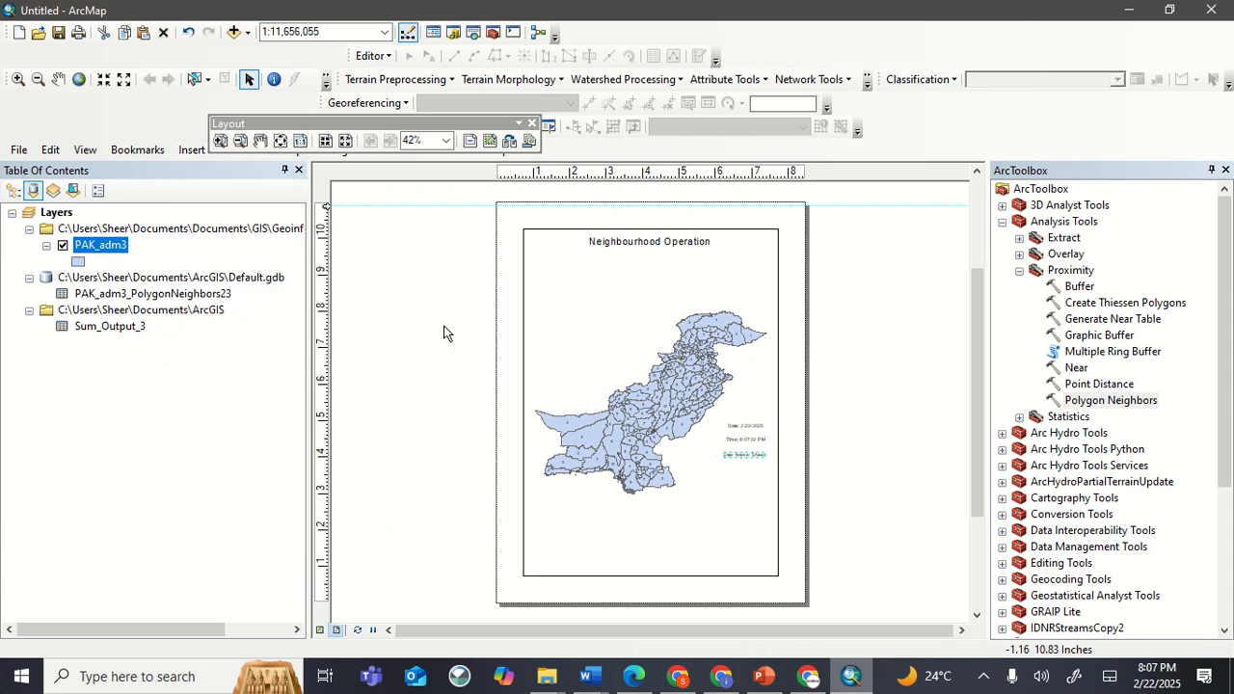
left_click_drag(659, 406, 739, 468)
Insert the Coordinate System dynamic text and place it below the author text.
left_click(191, 155)
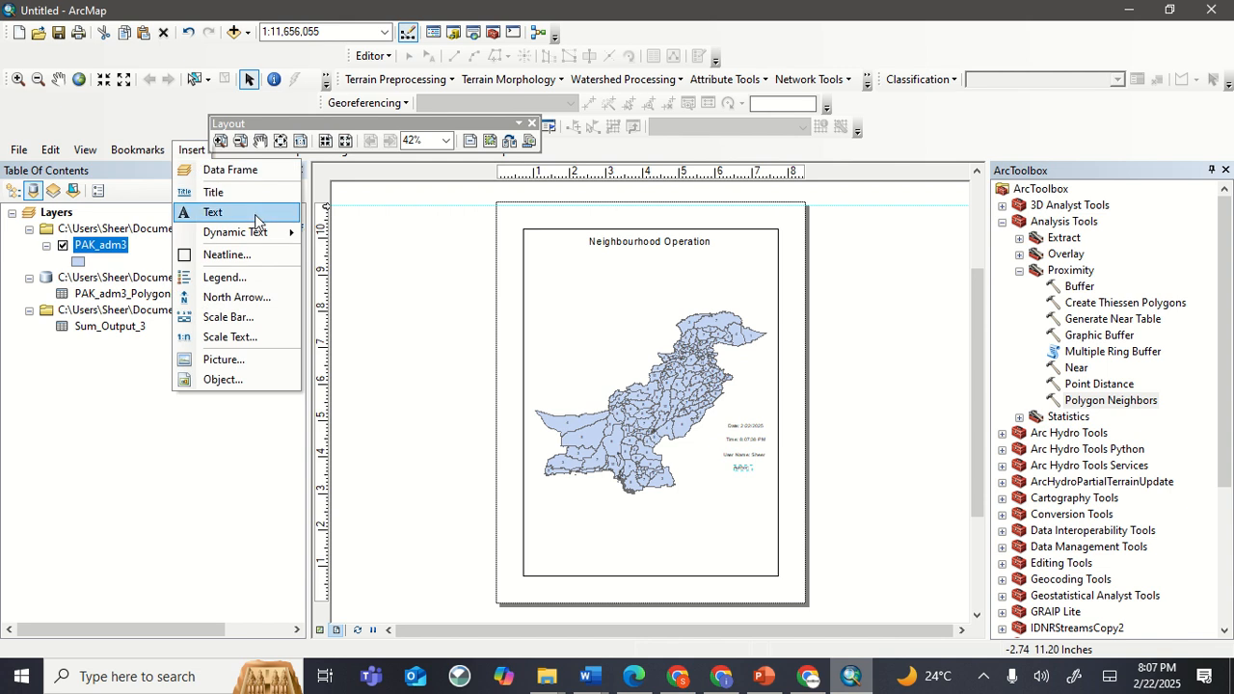
mouse_move(258, 233)
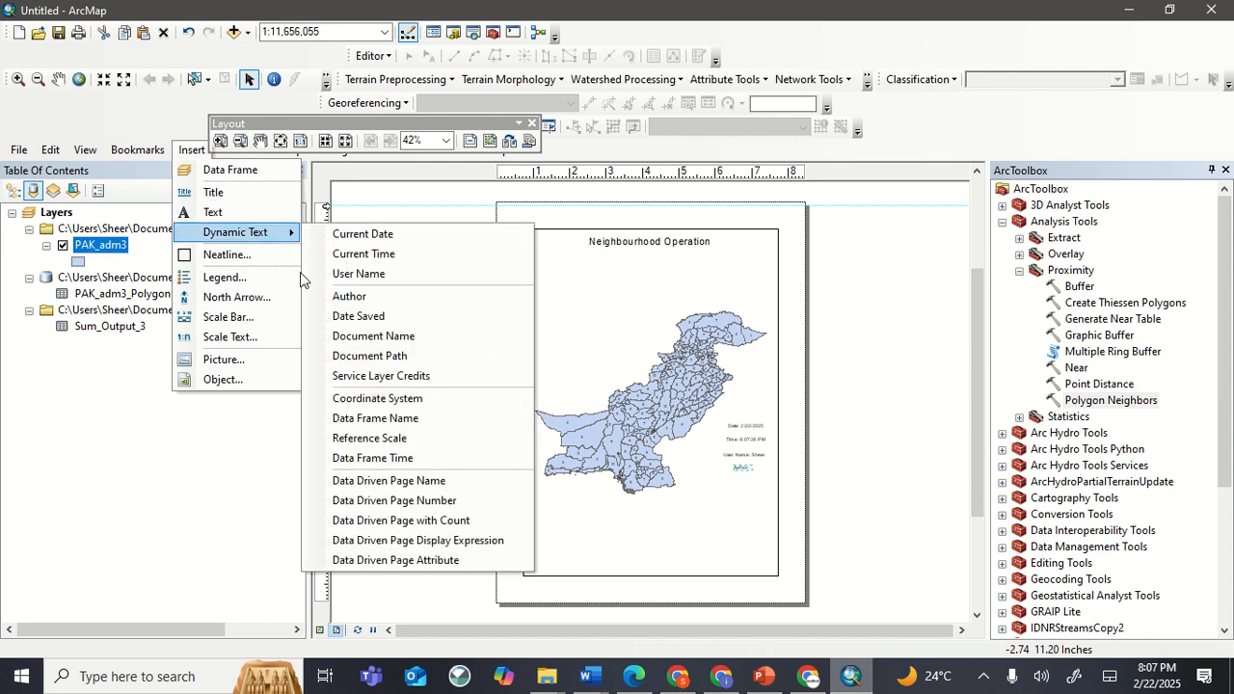
left_click(400, 399)
left_click_drag(669, 408, 707, 490)
Insert a legend for PAK_adm3 with the wizard's default settings and place it in the blank area northwest of the map.
left_click(191, 149)
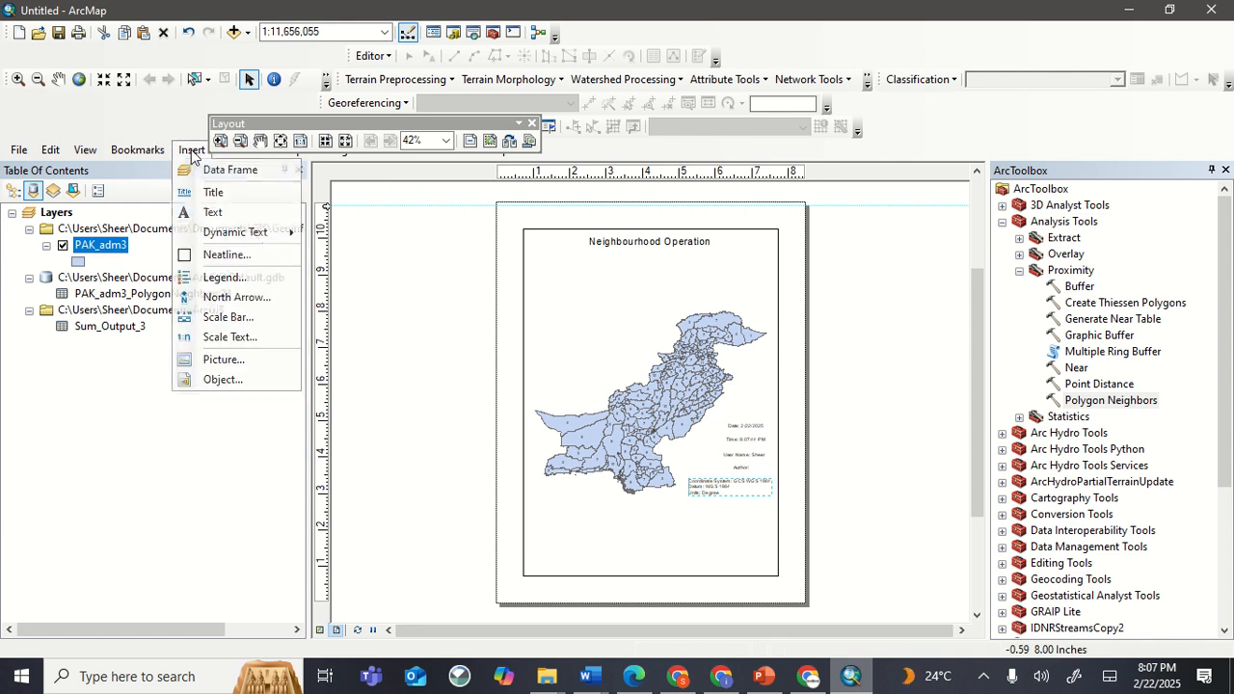
mouse_move(265, 243)
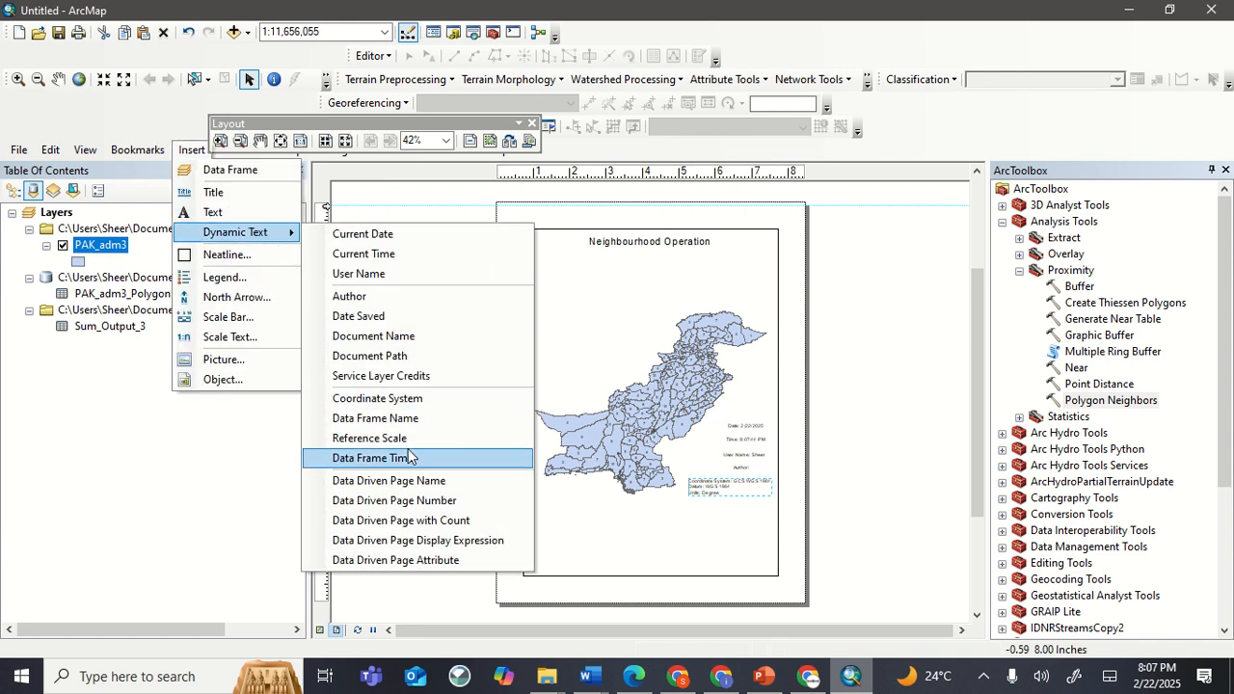
left_click(225, 278)
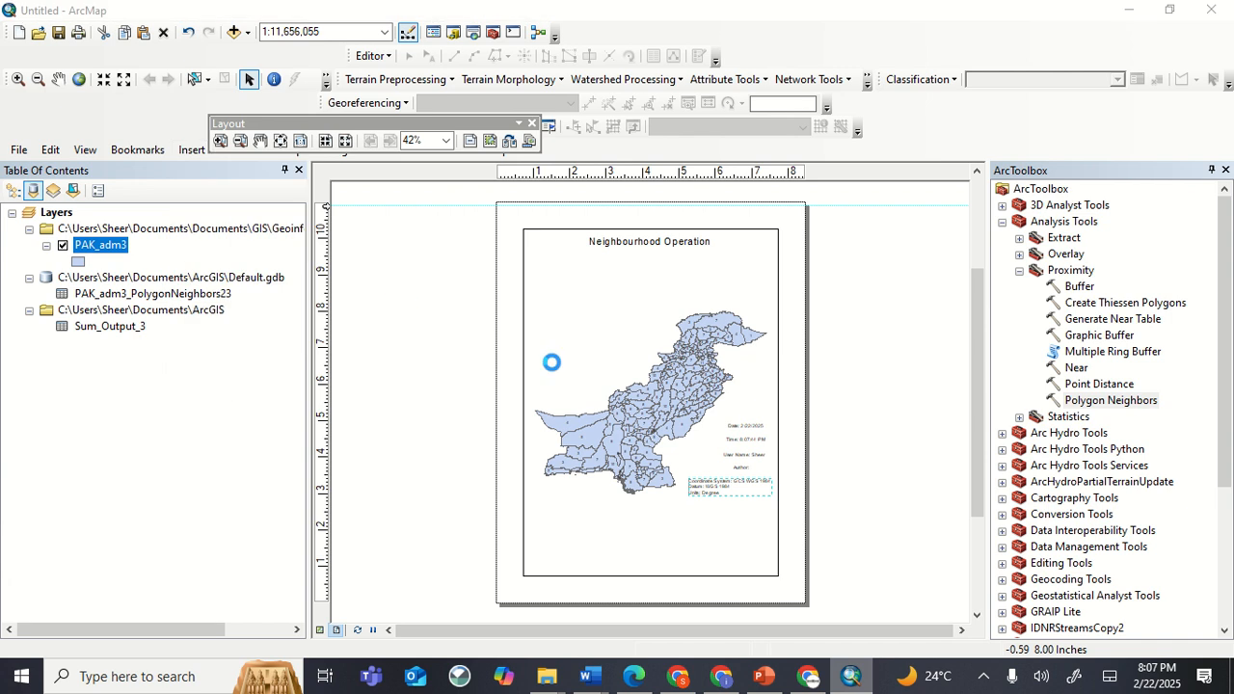
left_click(755, 503)
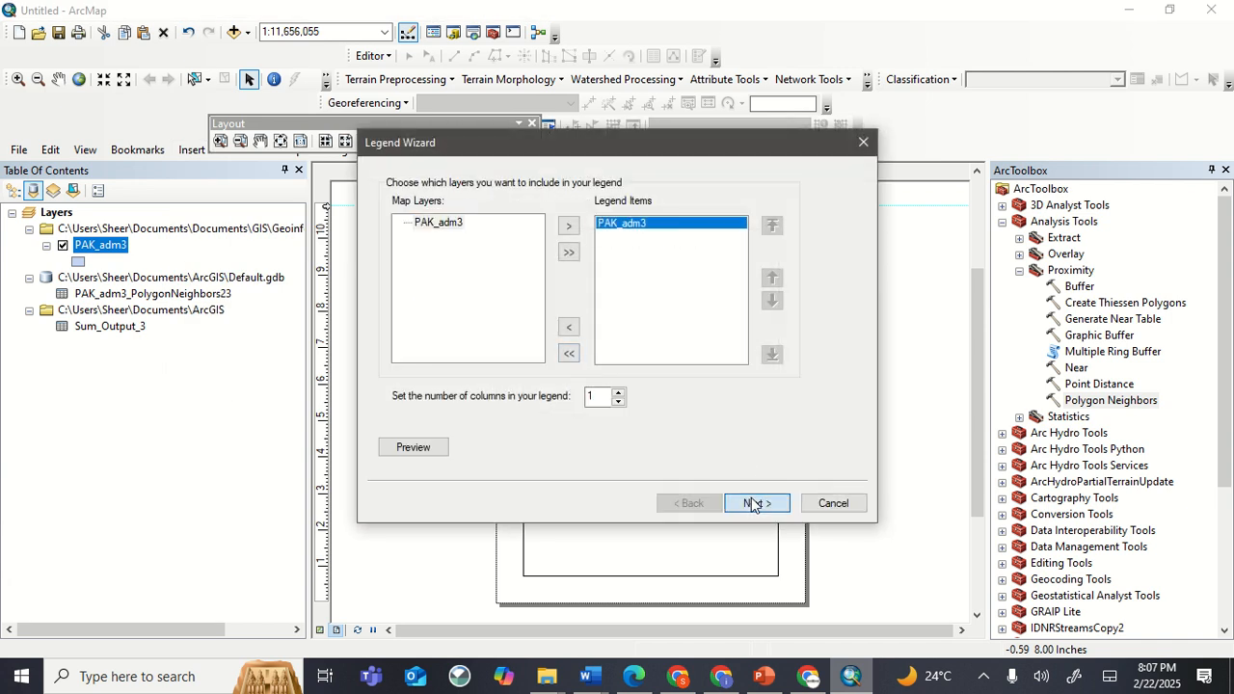
left_click(755, 503)
left_click(755, 504)
left_click(755, 503)
left_click(755, 504)
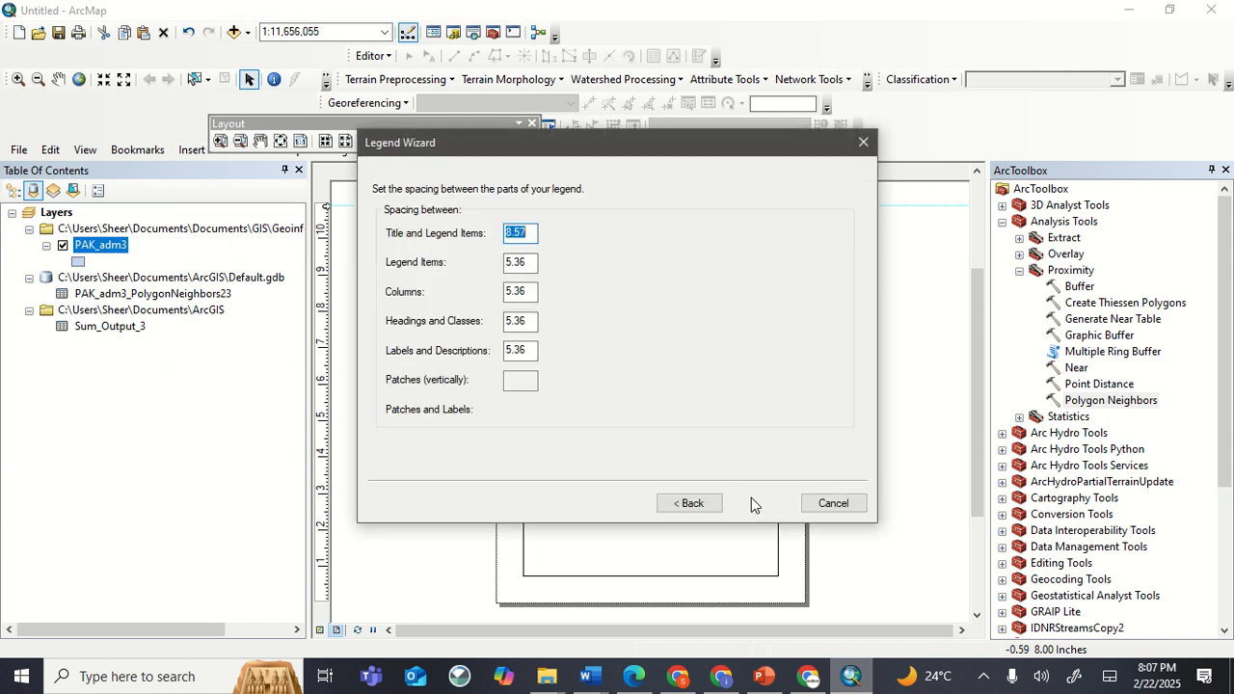
left_click(753, 501)
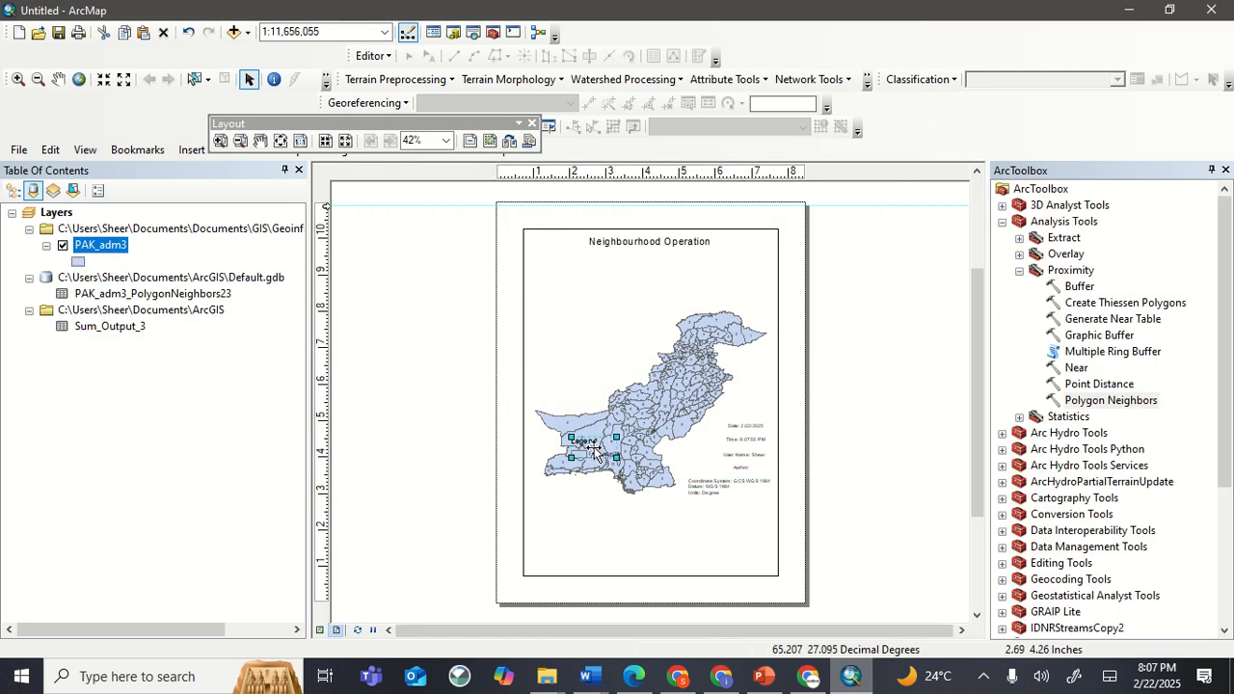
left_click_drag(595, 450, 566, 342)
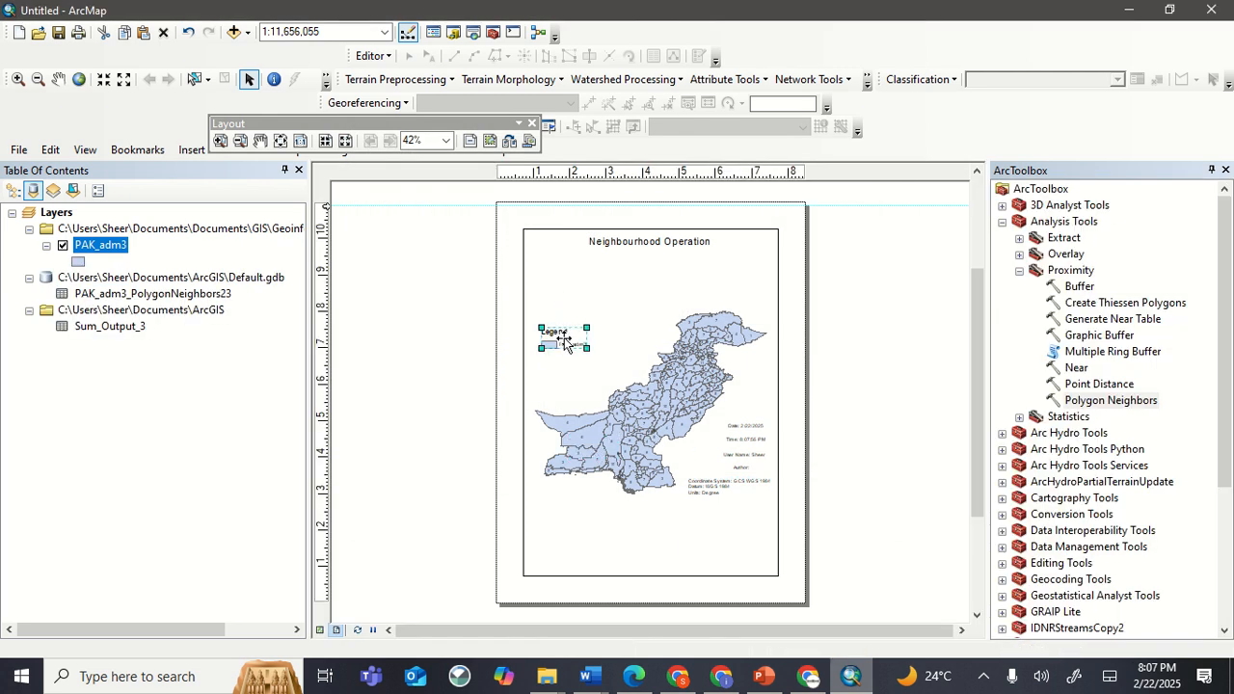
left_click(618, 365)
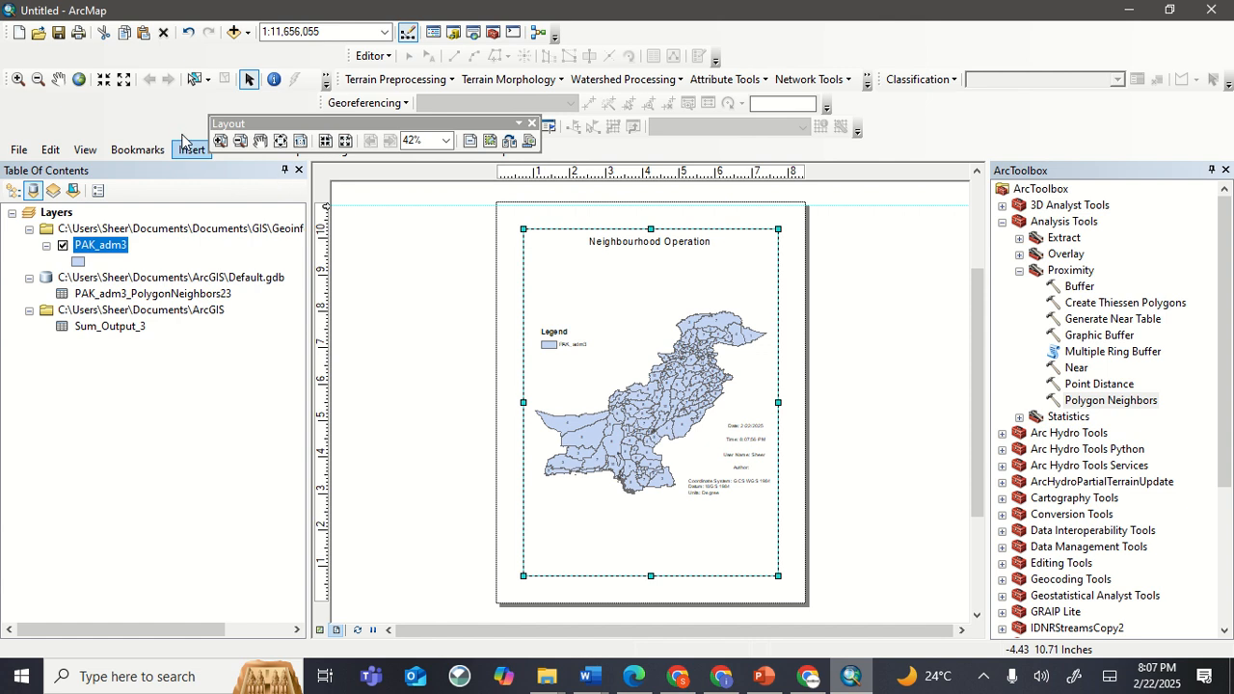
Insert the ESRI North 7 north arrow and place it above the northern end of the map, below the title.
left_click(197, 157)
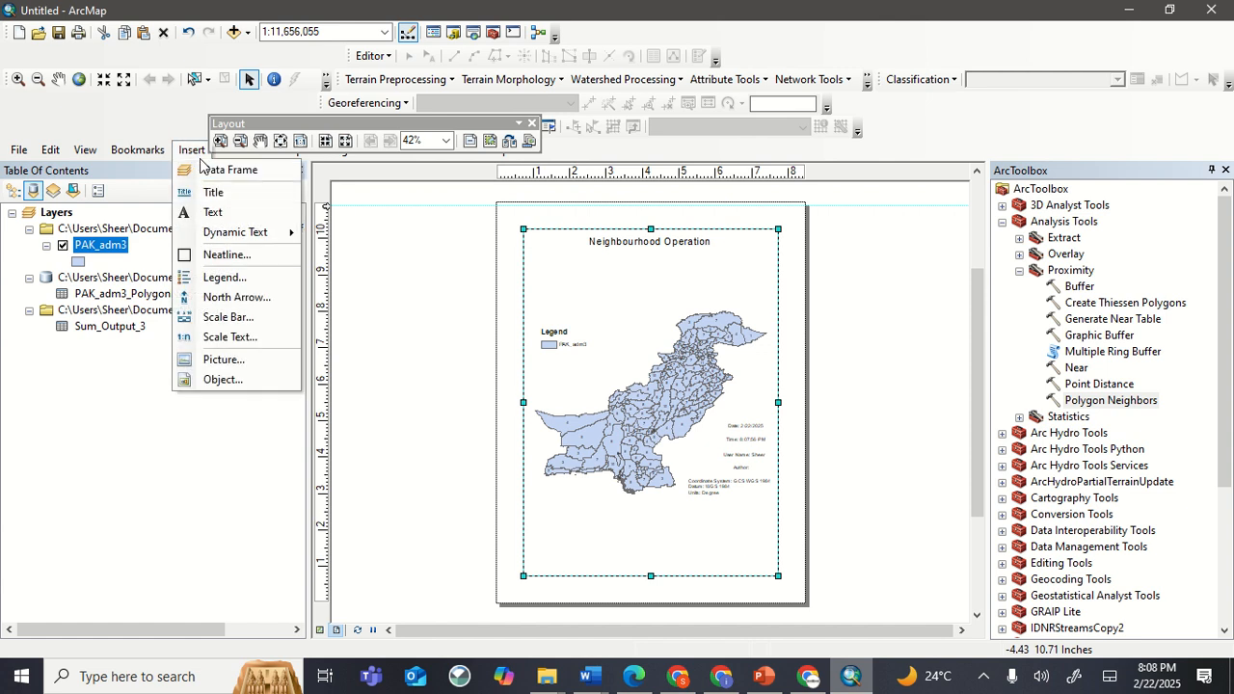
left_click(252, 298)
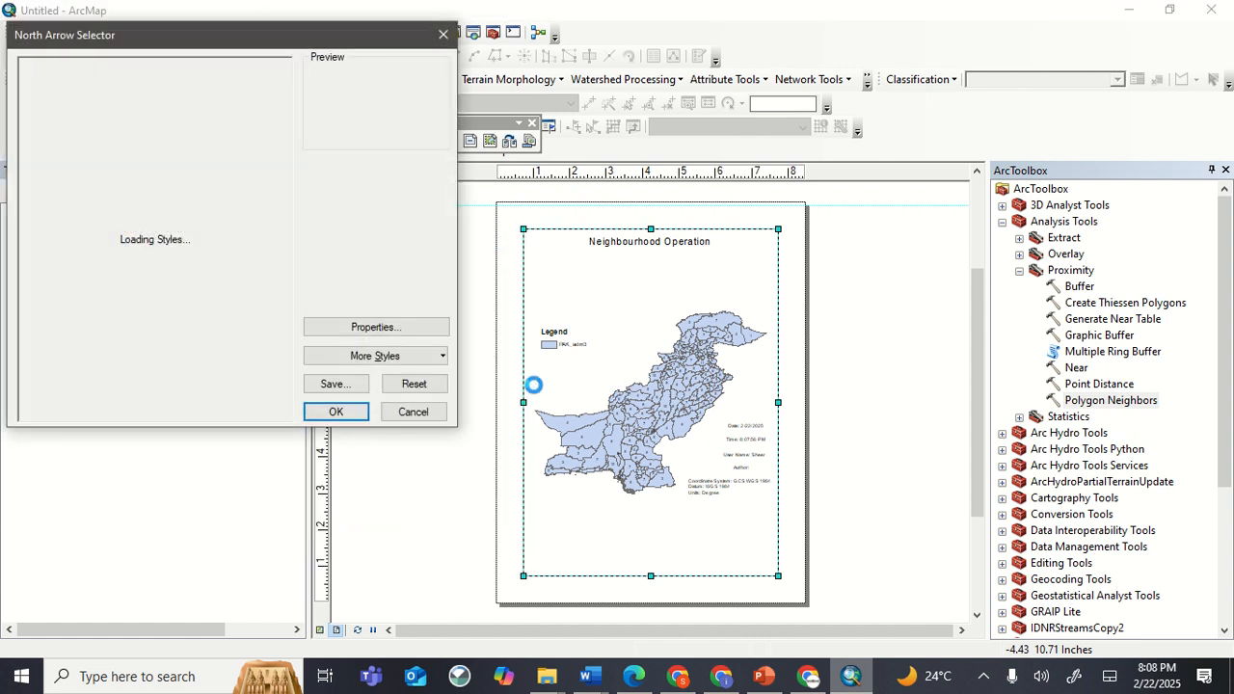
left_click(60, 331)
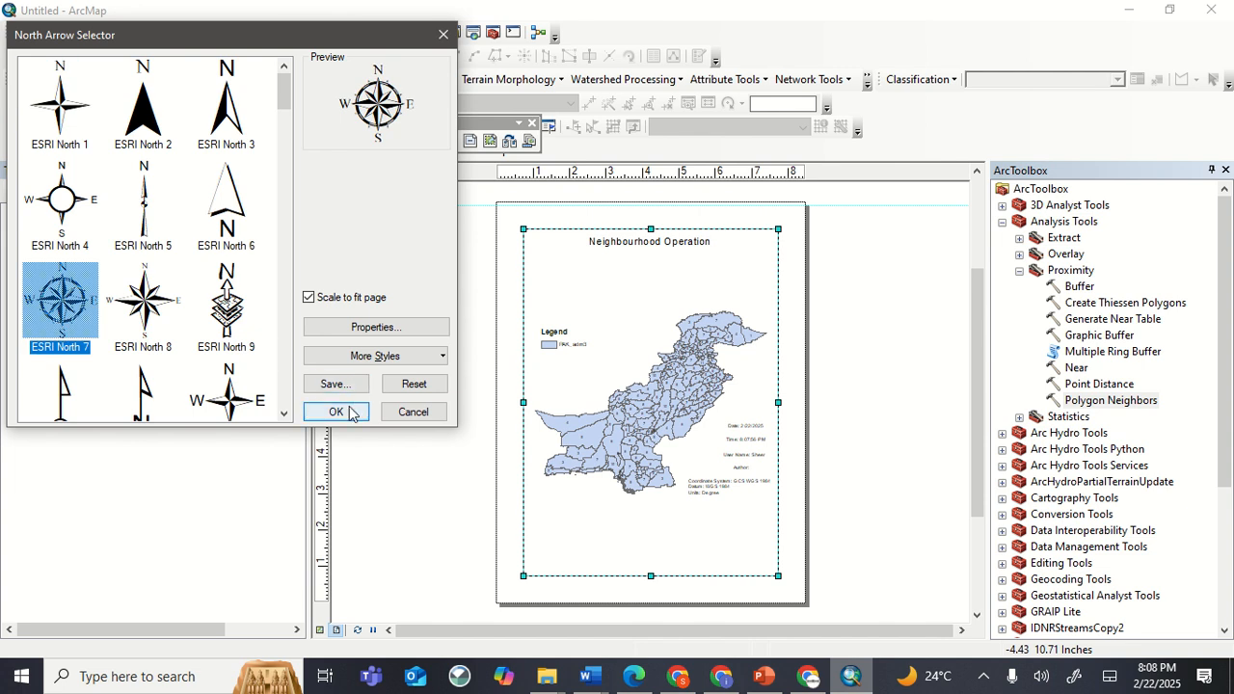
left_click(335, 412)
left_click_drag(582, 447, 720, 279)
left_click(191, 150)
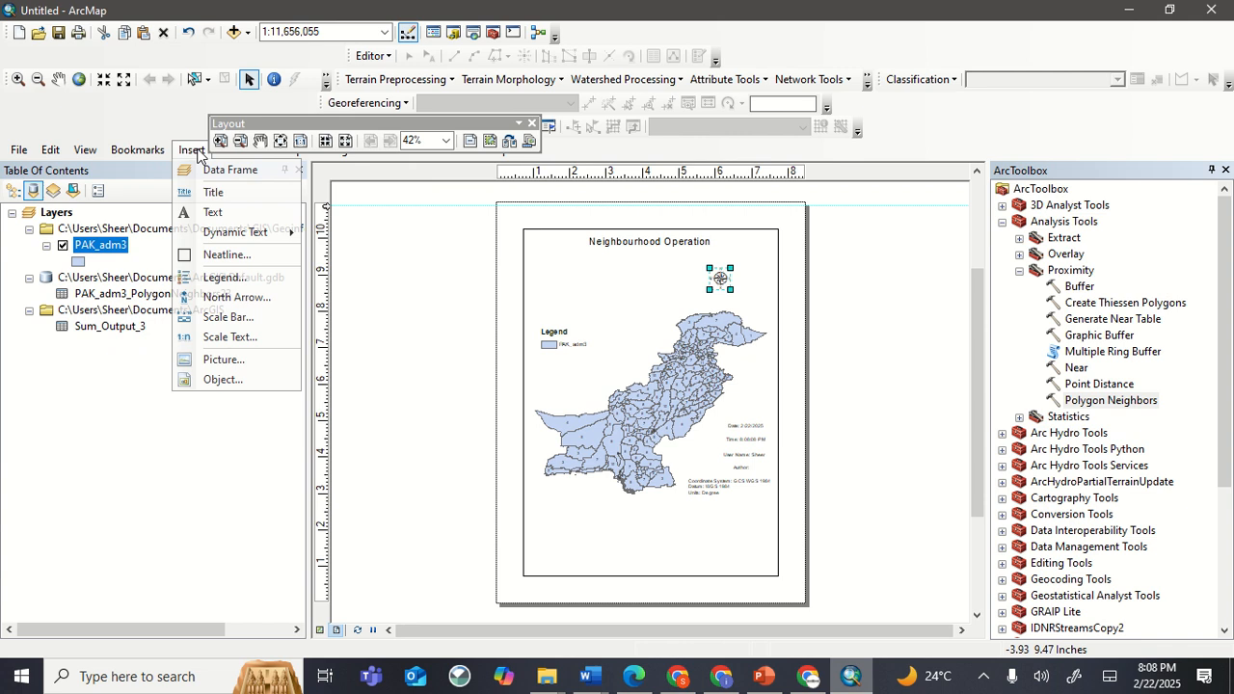
left_click(241, 336)
left_click(414, 412)
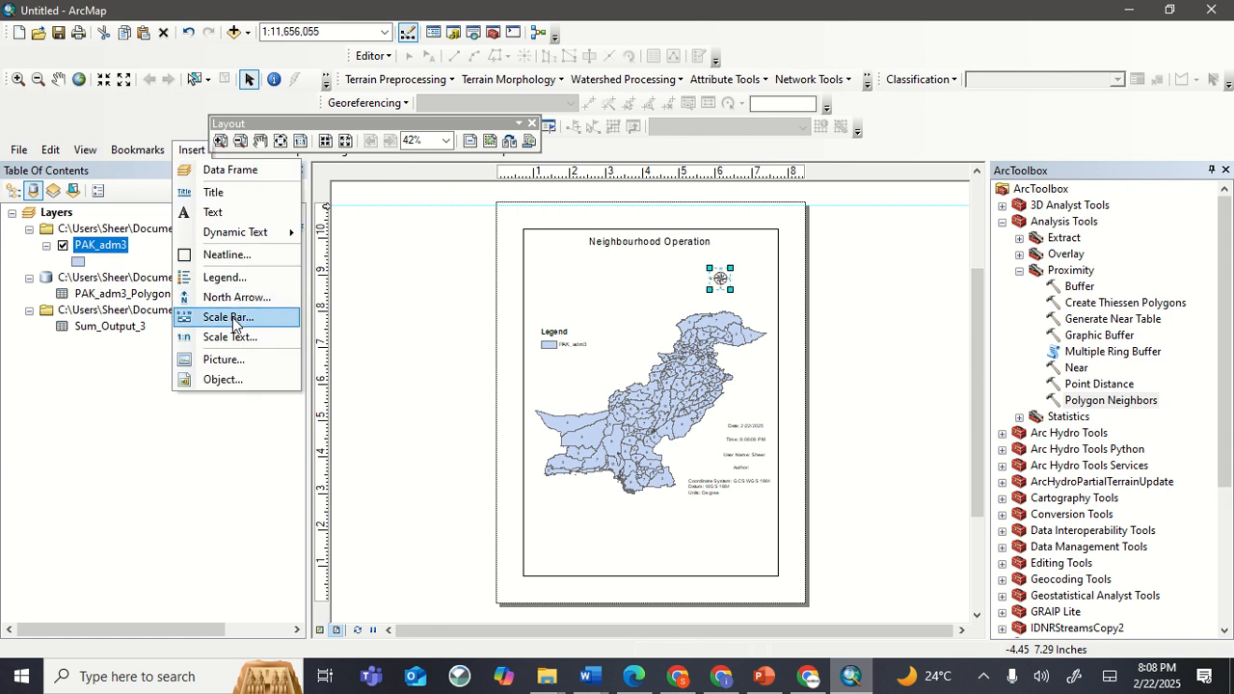
Insert Alternating Scale Bar 2 and place it below the map, inside the frame.
left_click(233, 318)
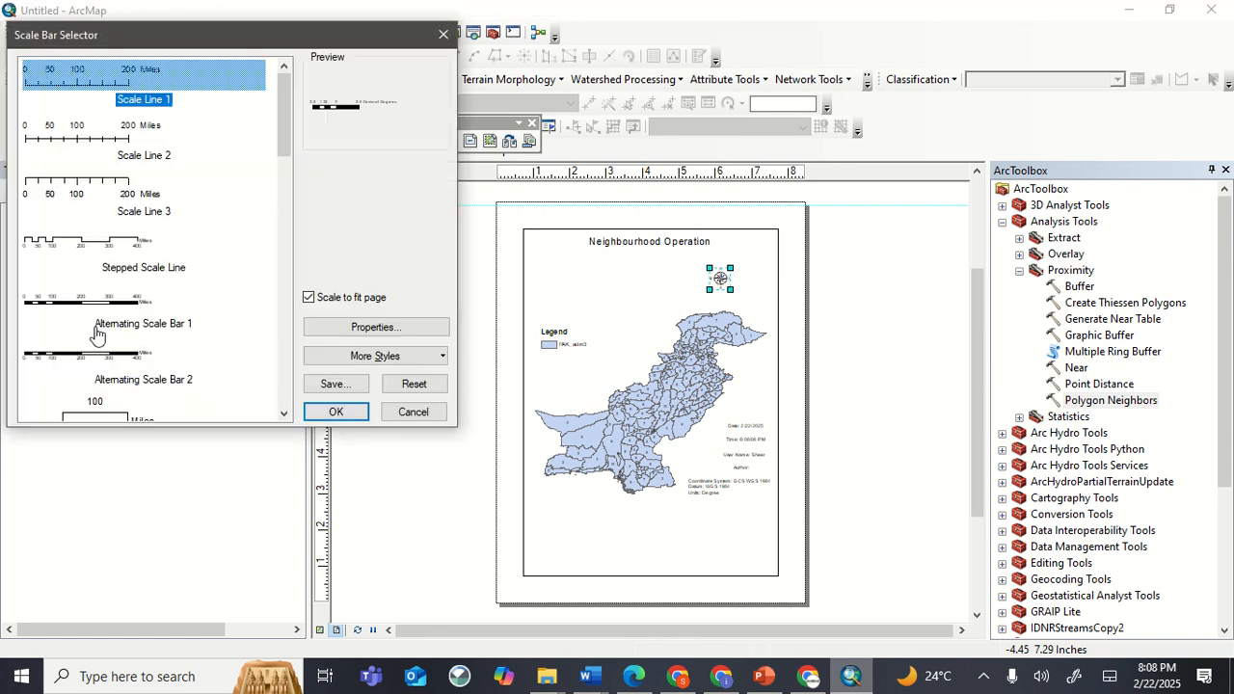
left_click(100, 357)
left_click(335, 411)
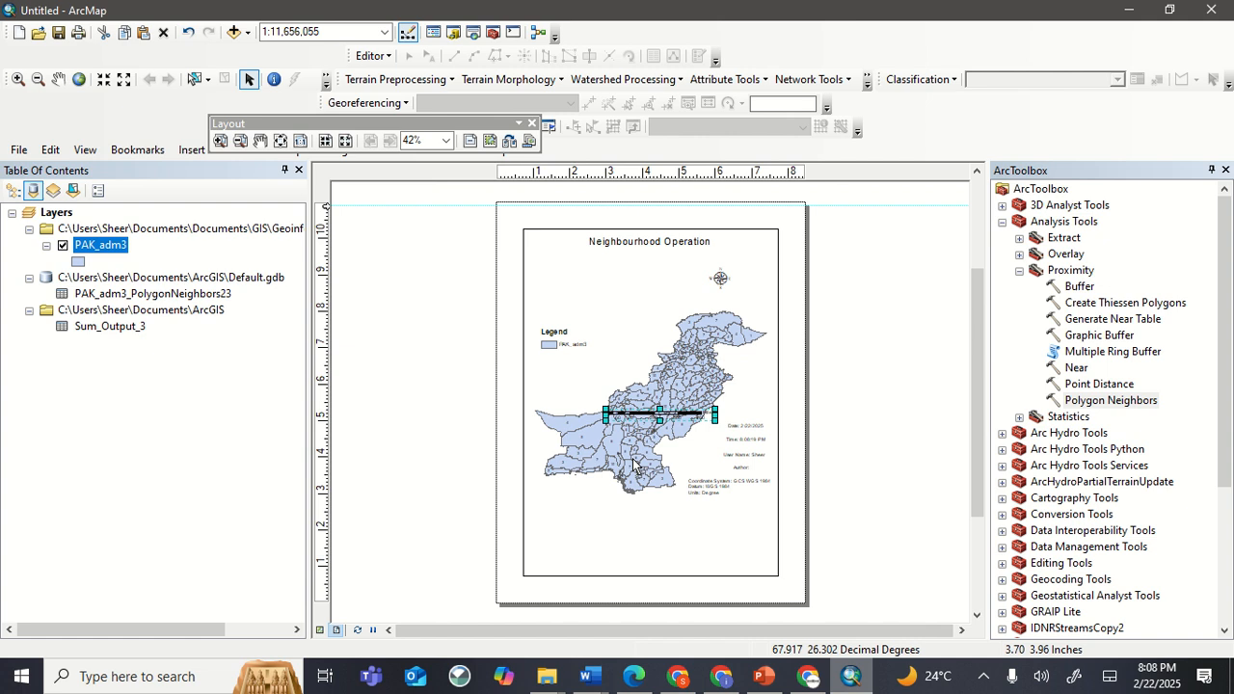
left_click_drag(636, 417, 590, 528)
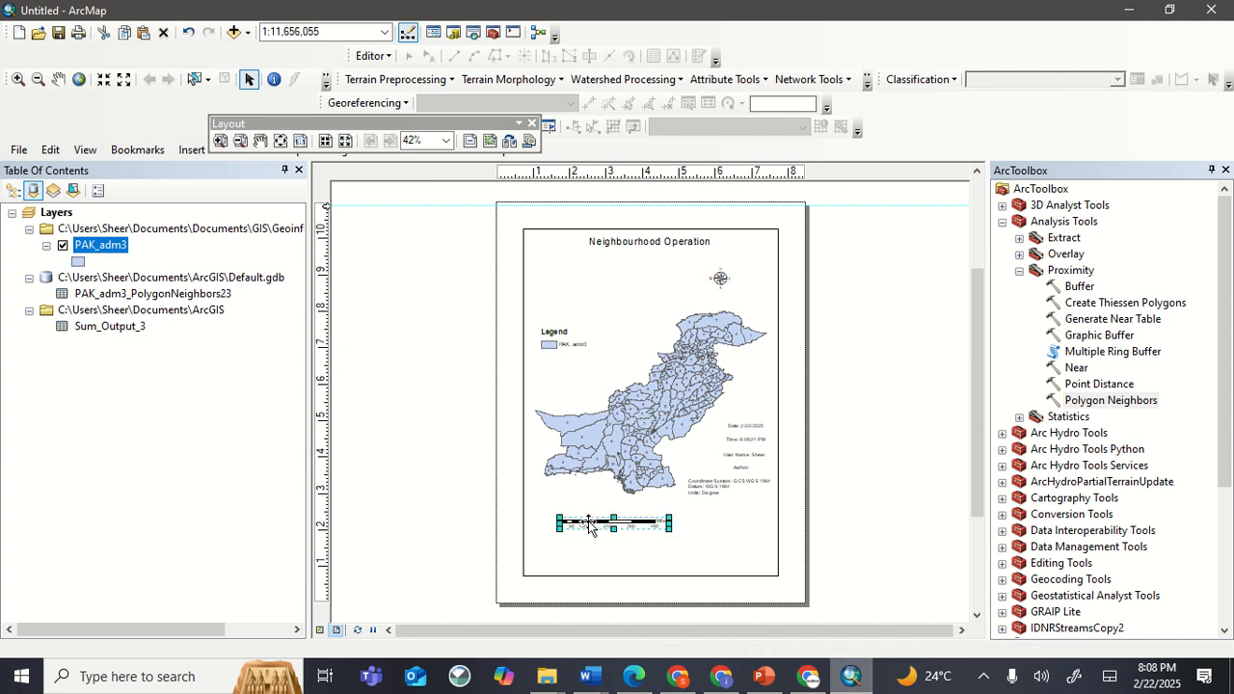
Export the map layout as a PDF named Neighbourhood Operation in the Geoinformatics folder.
left_click(197, 152)
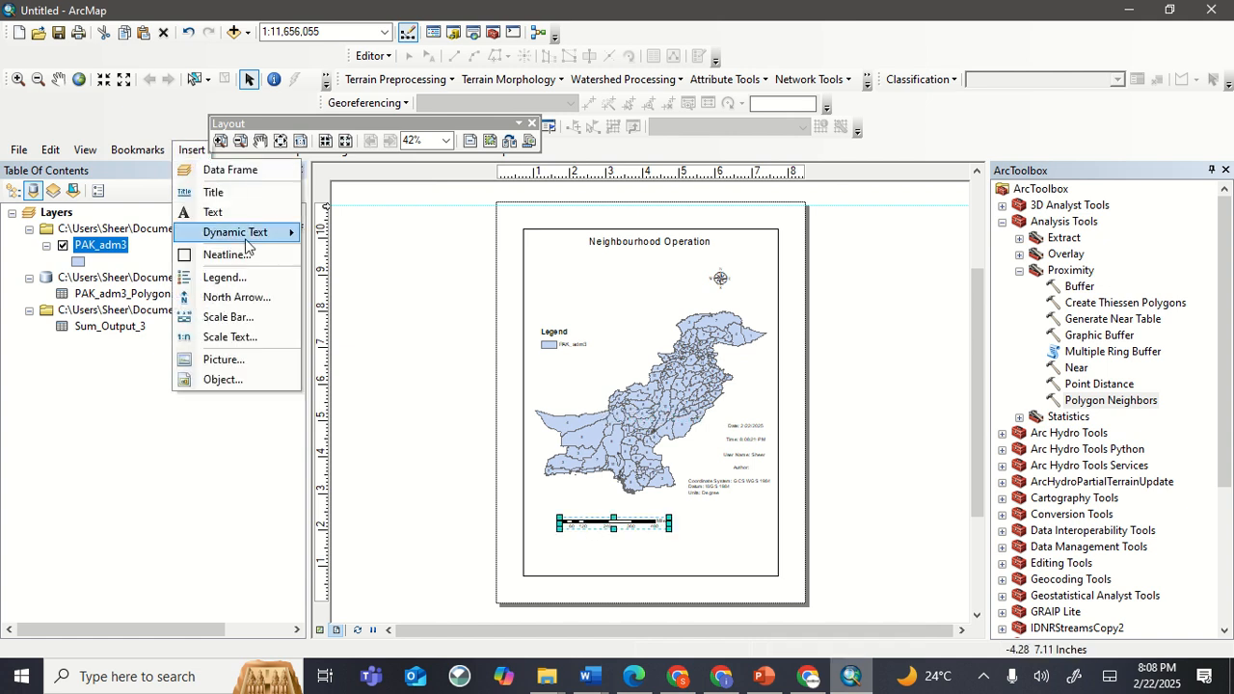
left_click(326, 265)
left_click(18, 150)
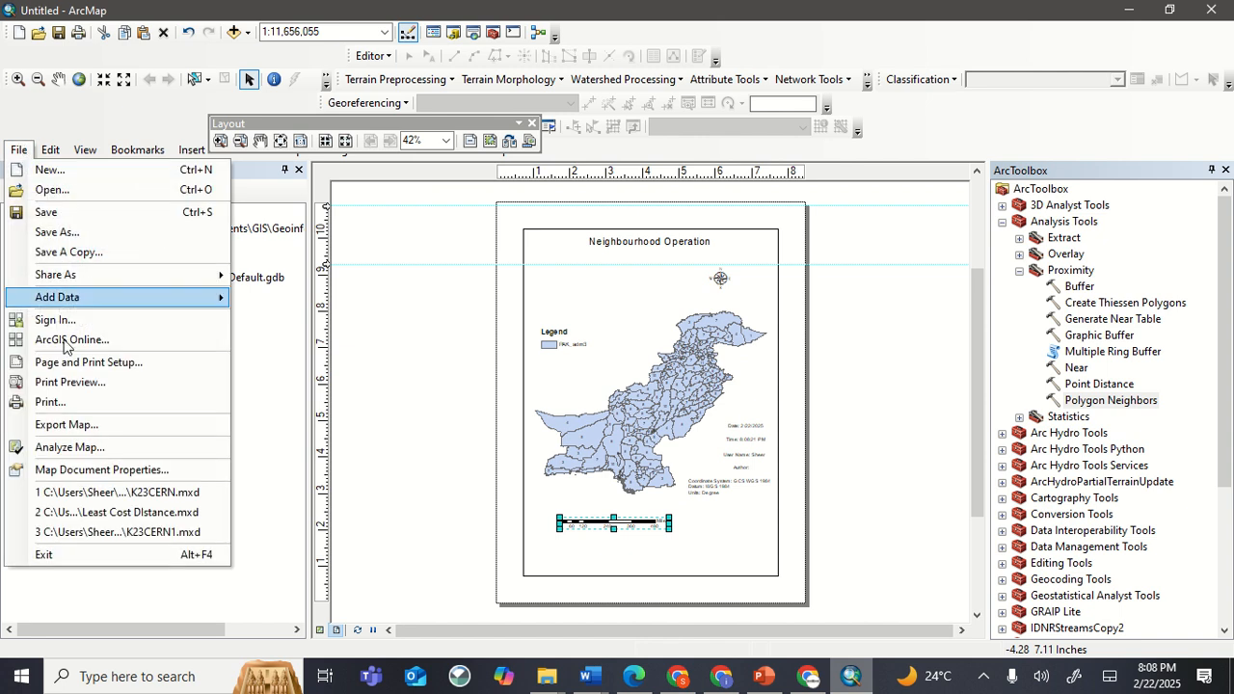
left_click(71, 426)
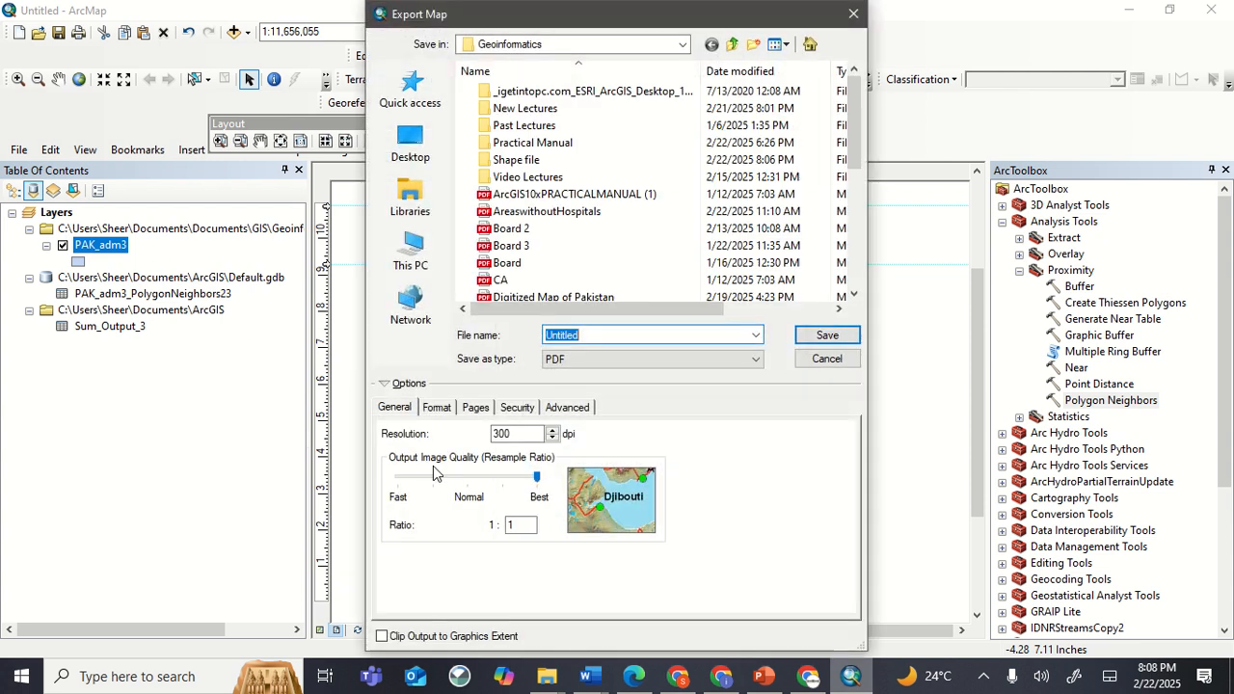
key("BackSpace")
type("Neighbourhpp")
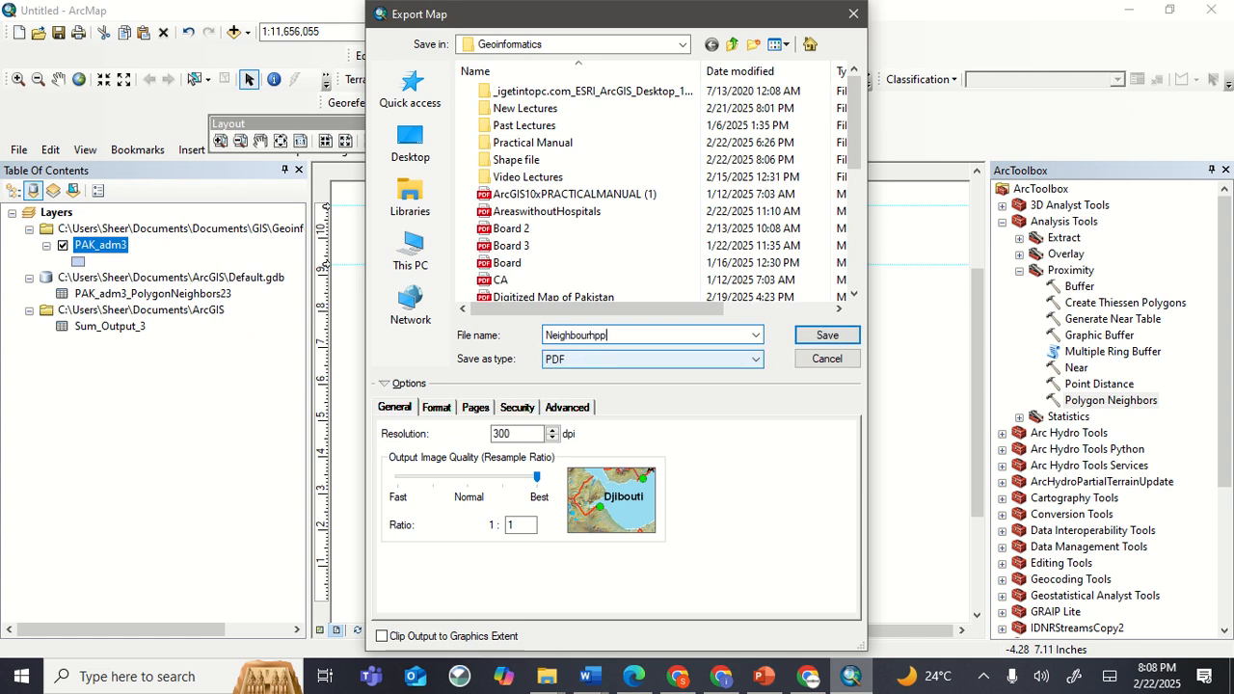
key("BackSpace")
left_click(828, 334)
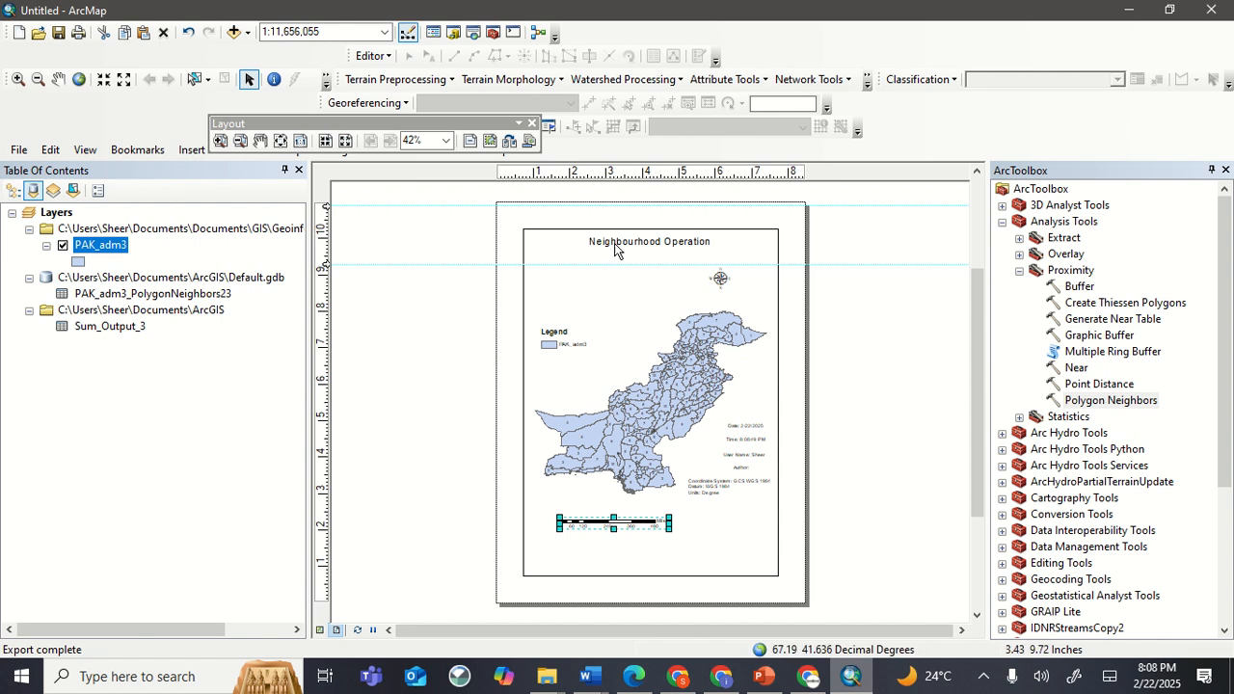
Switch to the Geoinformatics folder in File Explorer and examine the neighbour-count labels in the preview of the exported Neighbourhood Operation PDF.
mouse_move(559, 680)
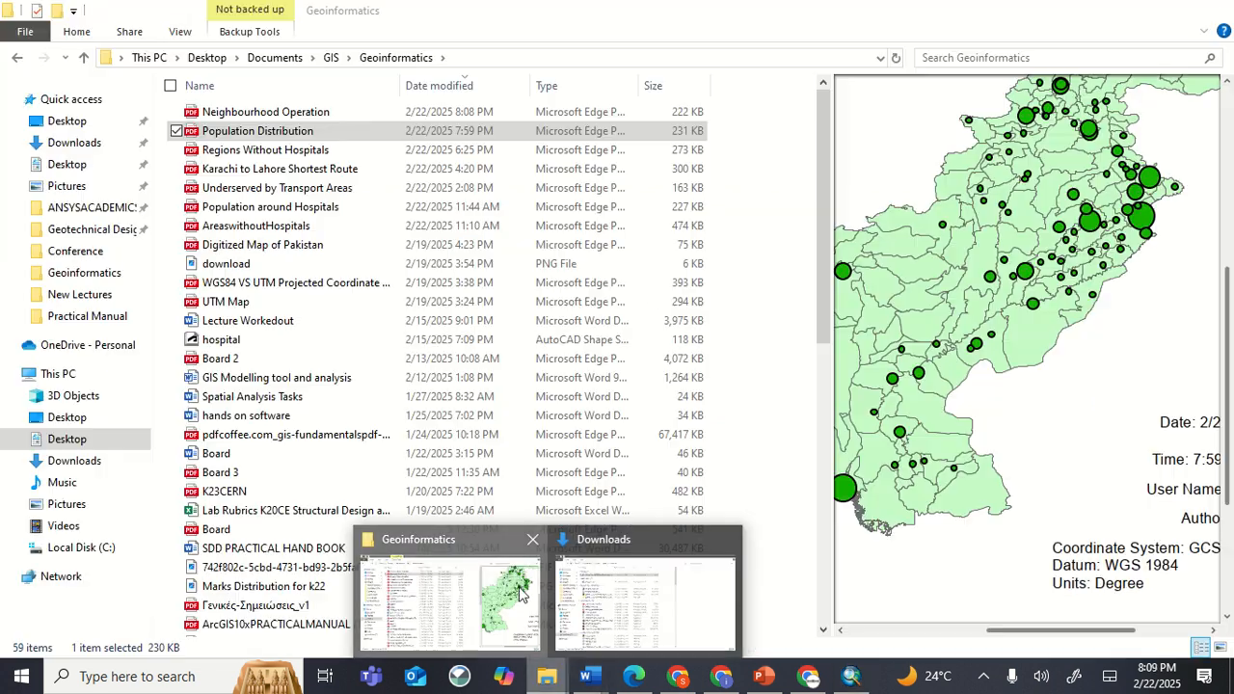
left_click(440, 590)
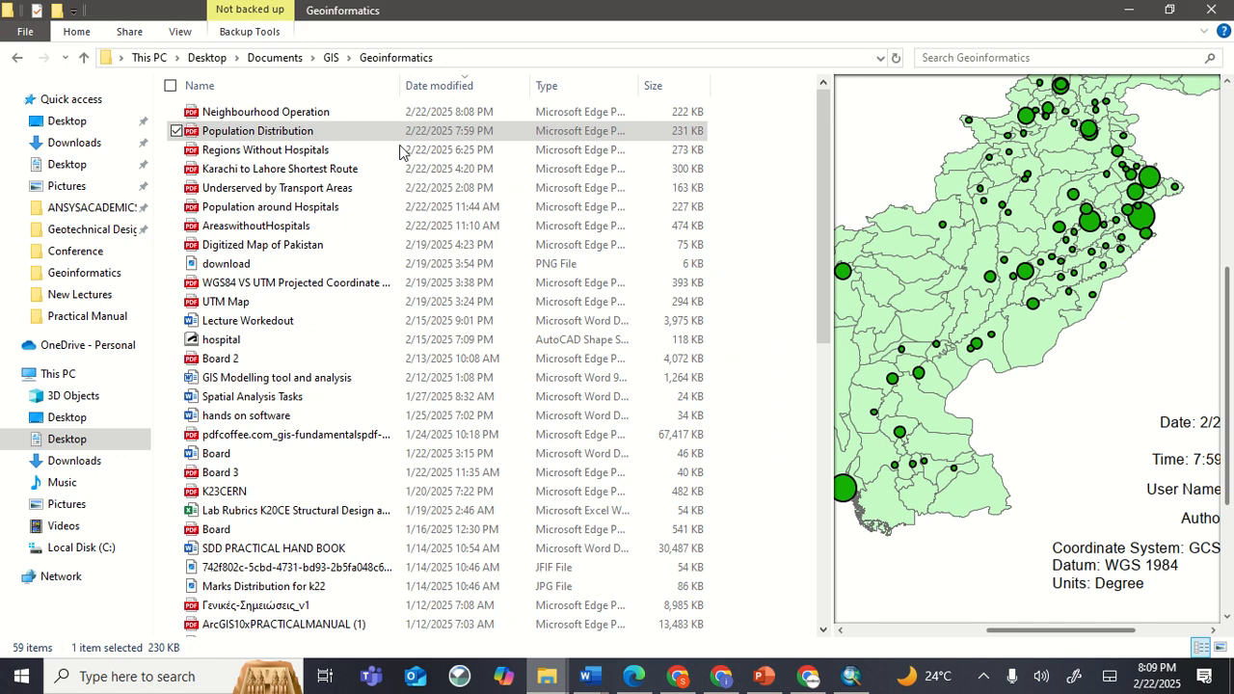
left_click(321, 114)
left_click_drag(1062, 375, 856, 159)
left_click_drag(1108, 355, 1046, 255)
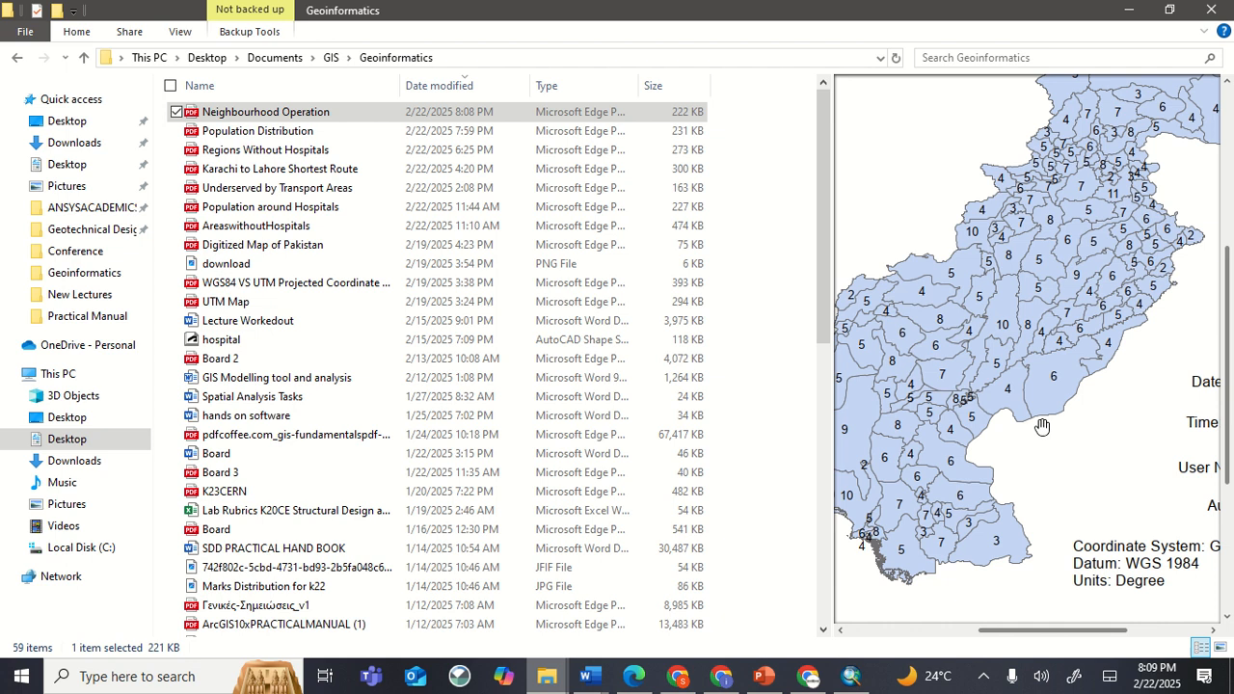
scroll(1043, 406, "up", 5)
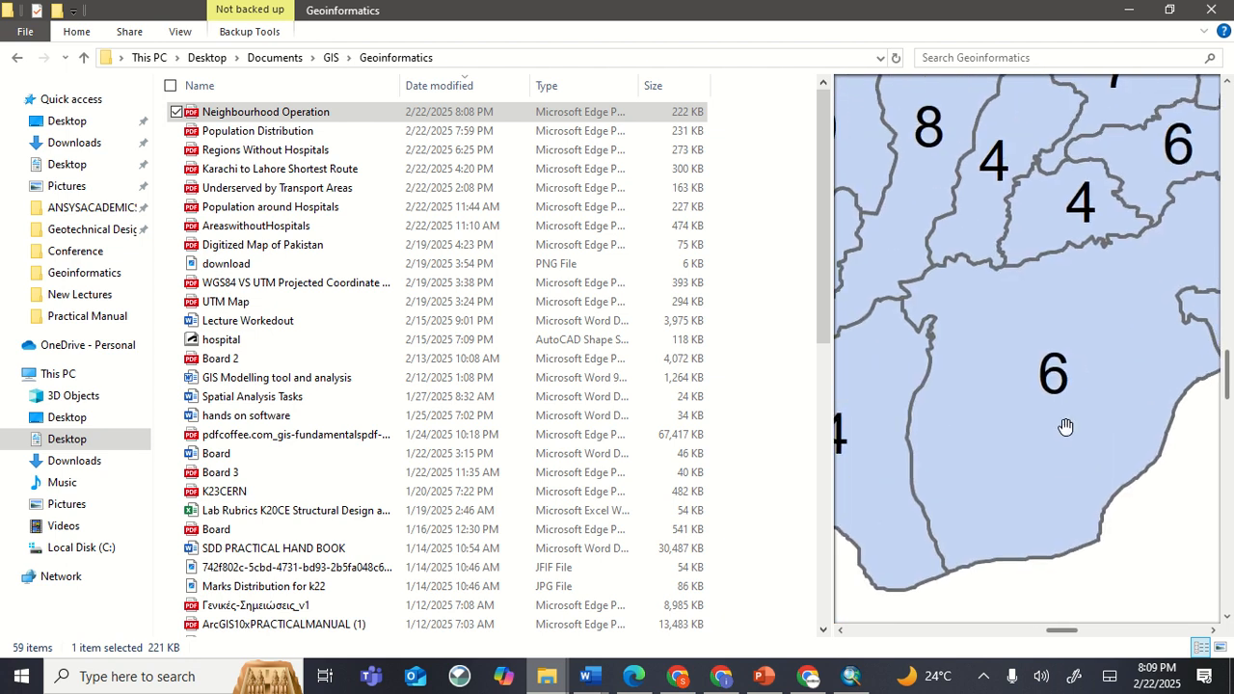
scroll(1066, 429, "down", 5)
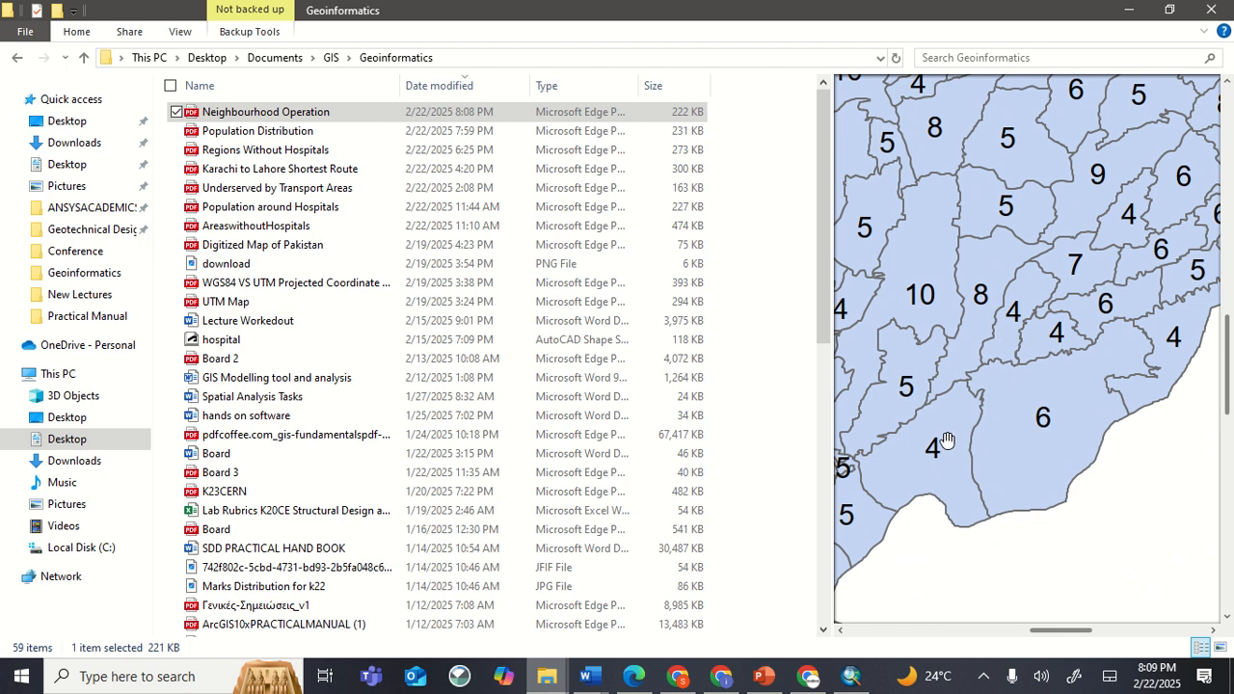
mouse_move(795, 678)
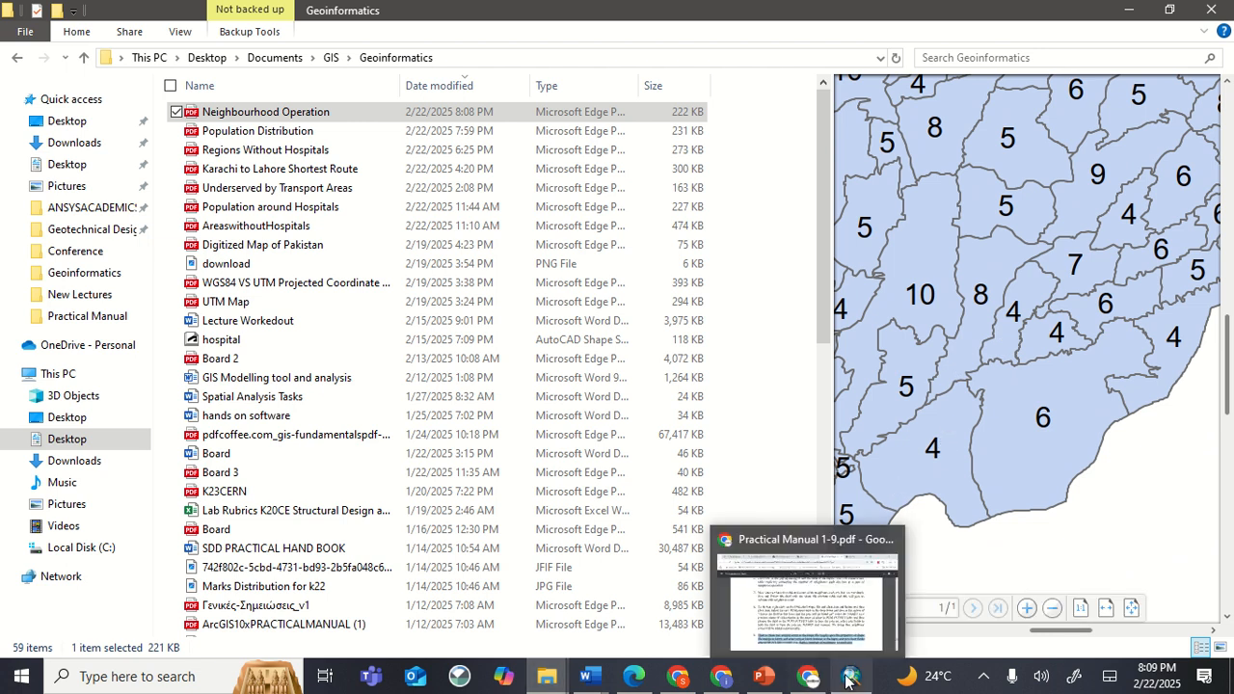